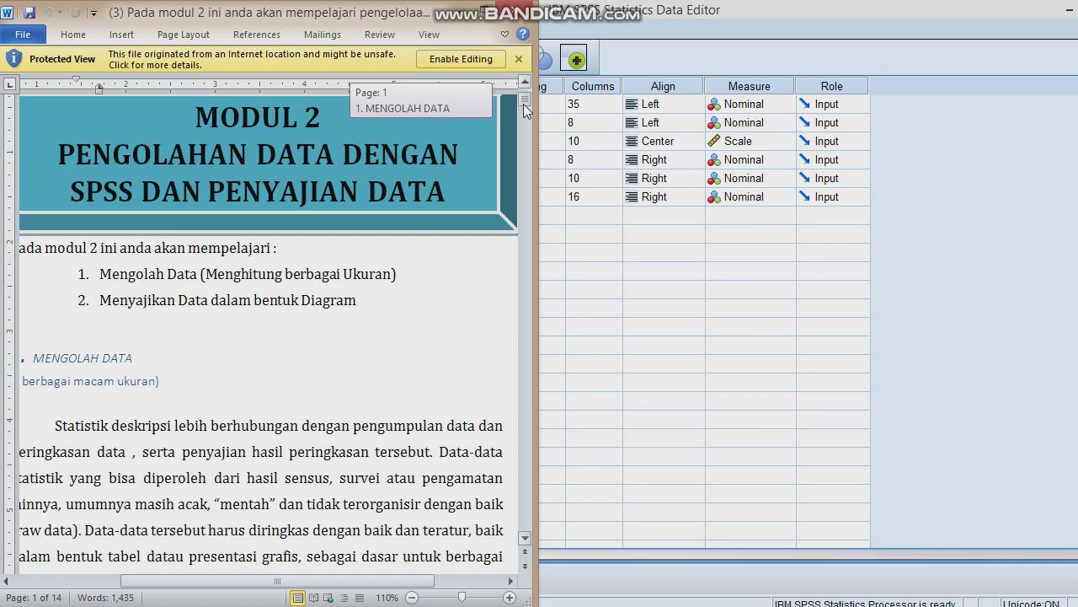
- Read the lecturer-data assignment on page 13 of the Word module and return to the SPSS Data Editor
left_click_drag(523, 104, 520, 549)
left_click_drag(516, 503, 519, 444)
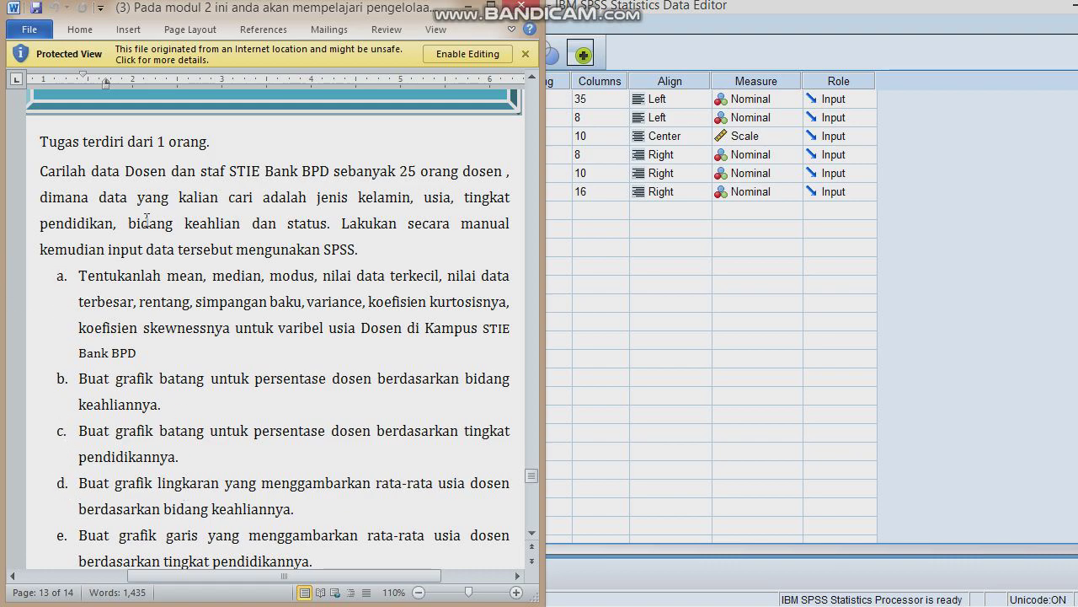
left_click(465, 8)
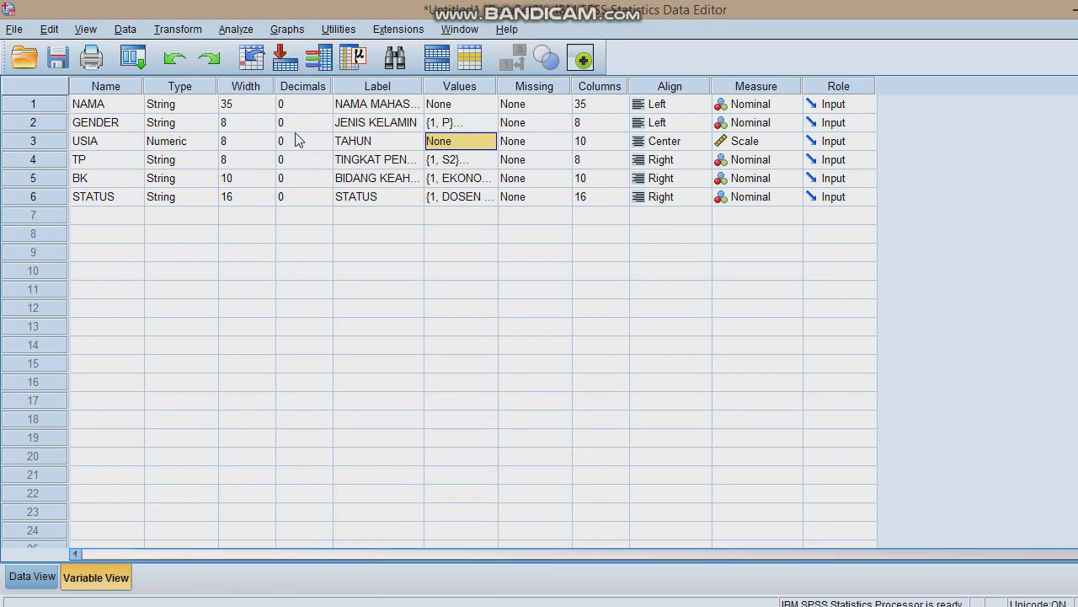
- Review the names and labels of the six defined variables, checking them against the data requested in the Word assignment
left_click(93, 108)
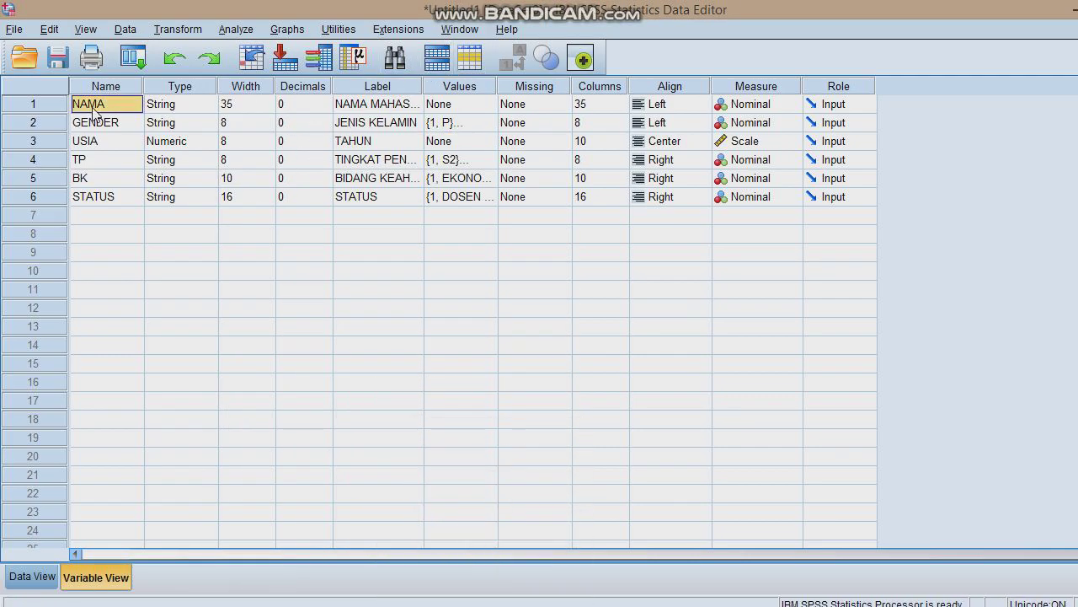
left_click(92, 126)
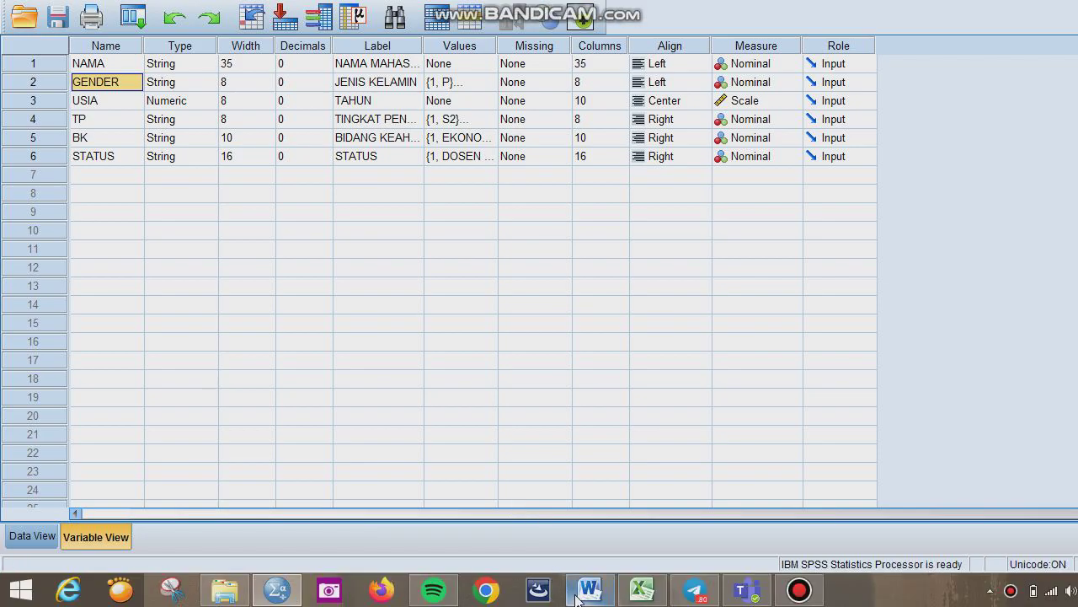
left_click(579, 595)
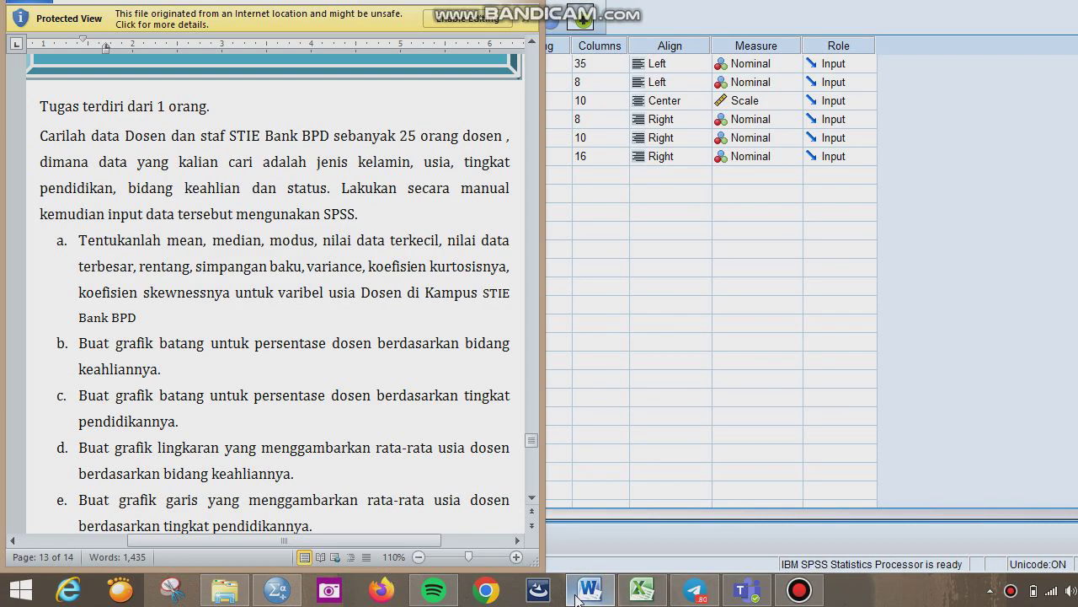
left_click(578, 595)
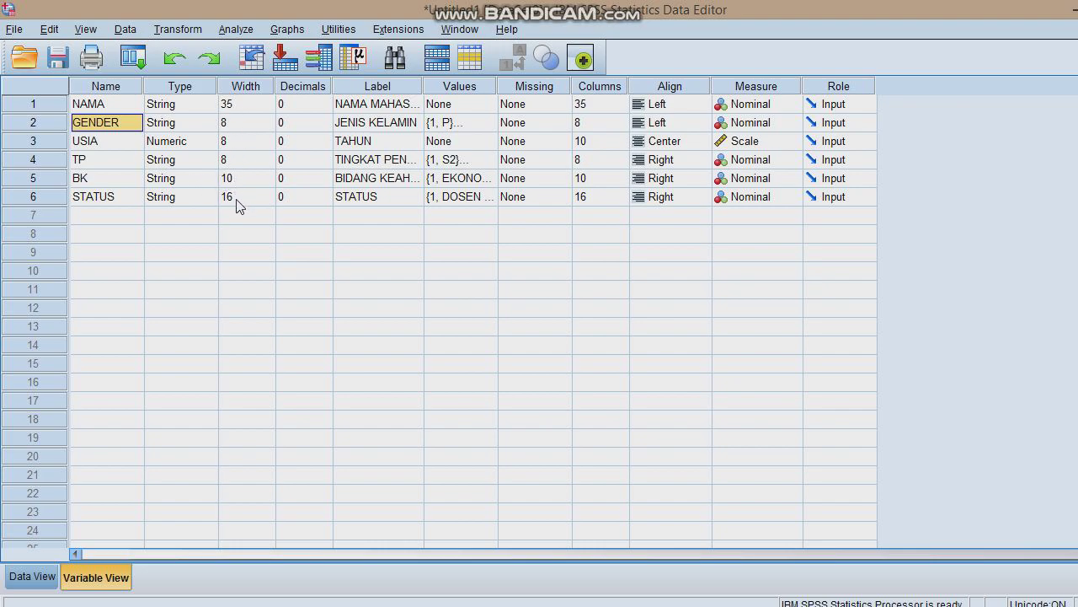
left_click(400, 106)
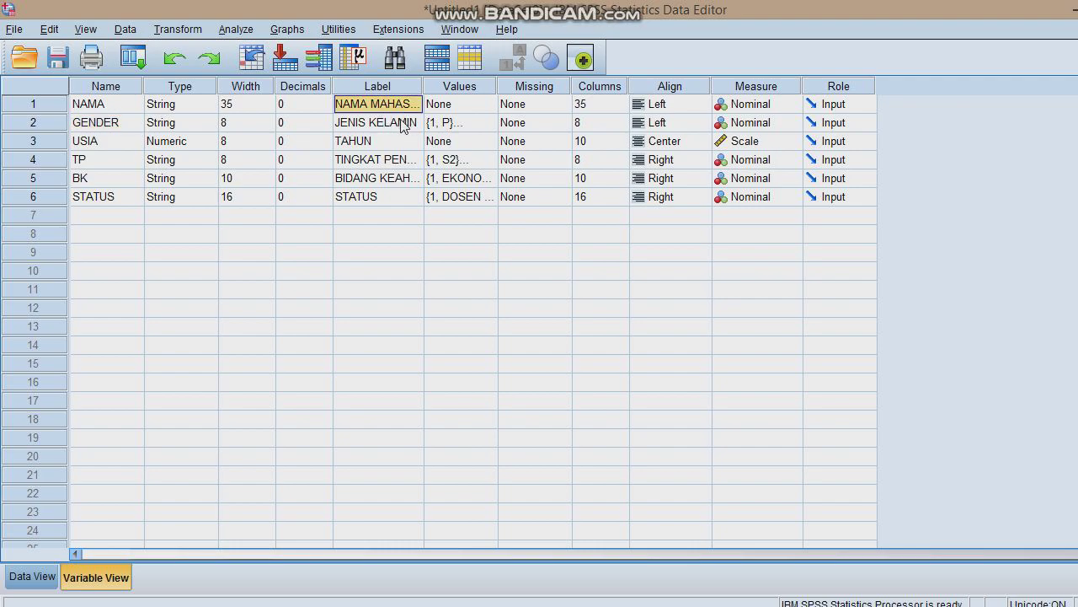
left_click(381, 163)
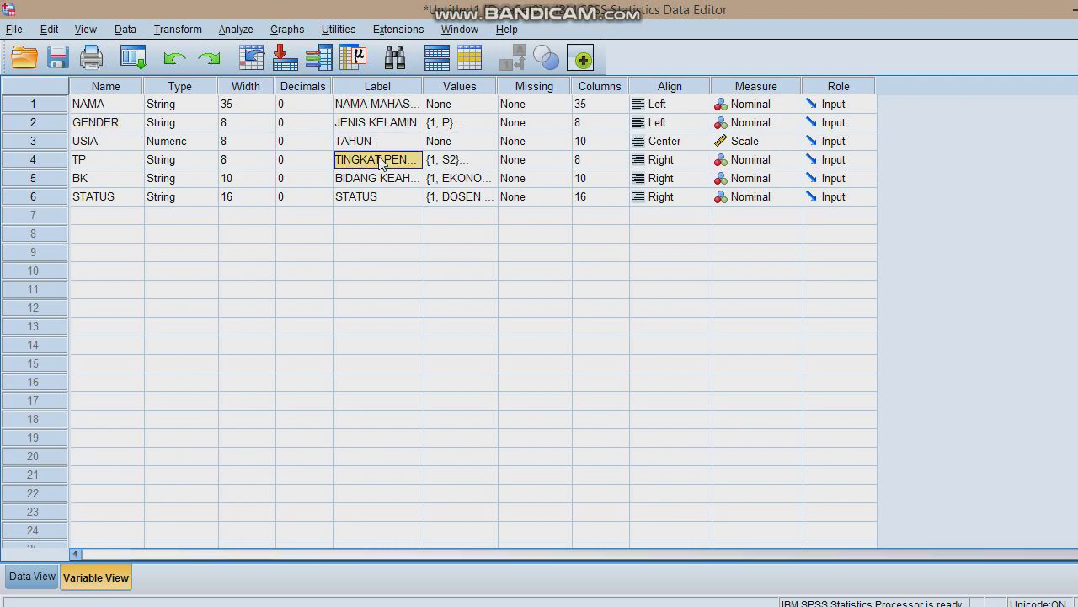
left_click(379, 181)
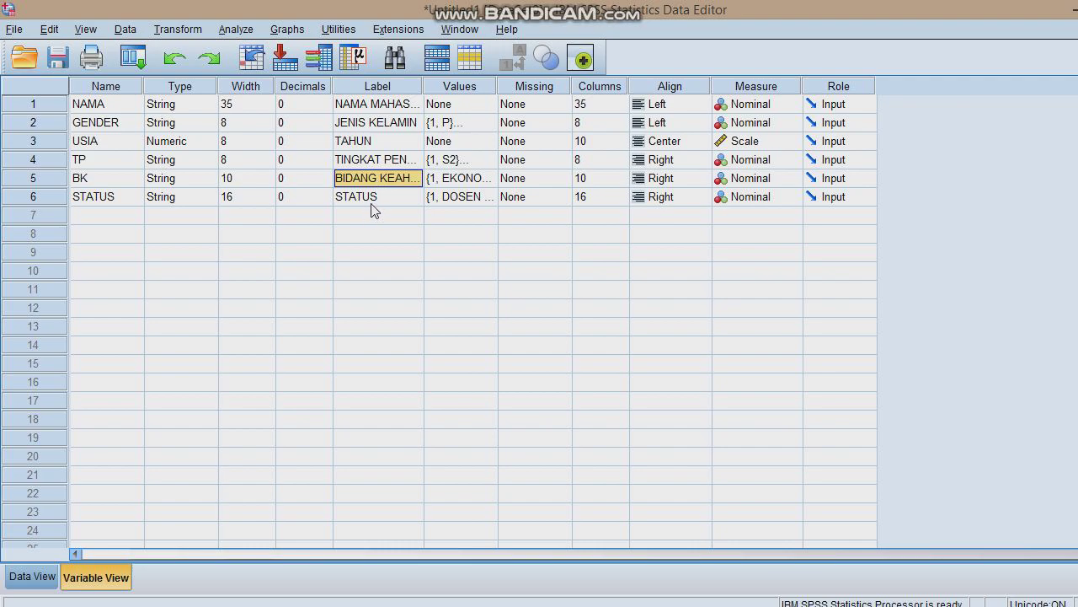
left_click(374, 199)
- Inspect the value labels defined for GENDER, leaving them as they are, and look at the STATUS values
left_click(456, 128)
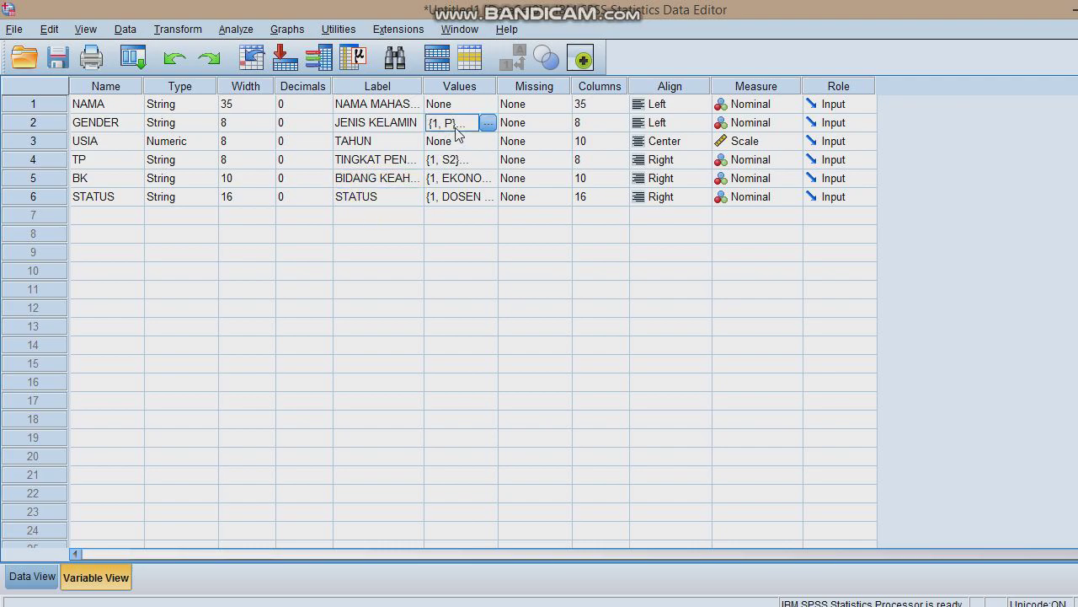
left_click(484, 123)
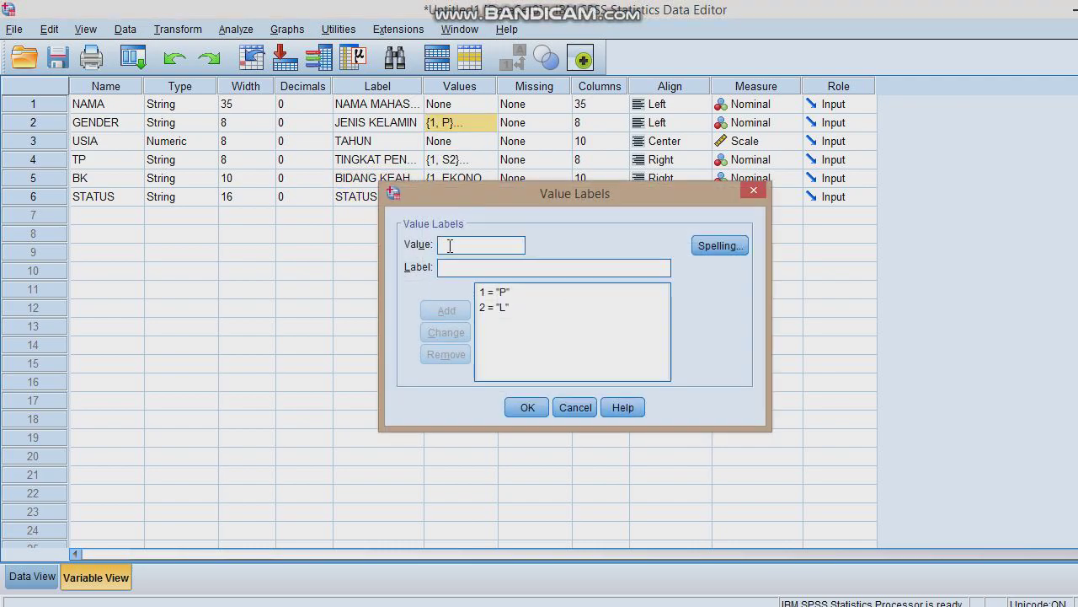
left_click_drag(691, 204, 592, 341)
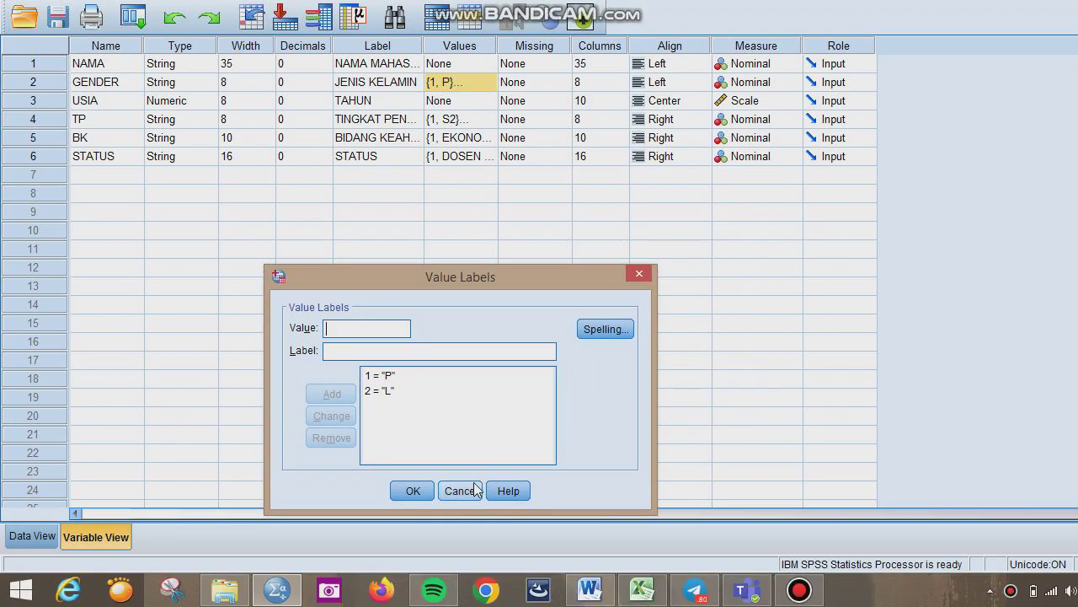
left_click(459, 530)
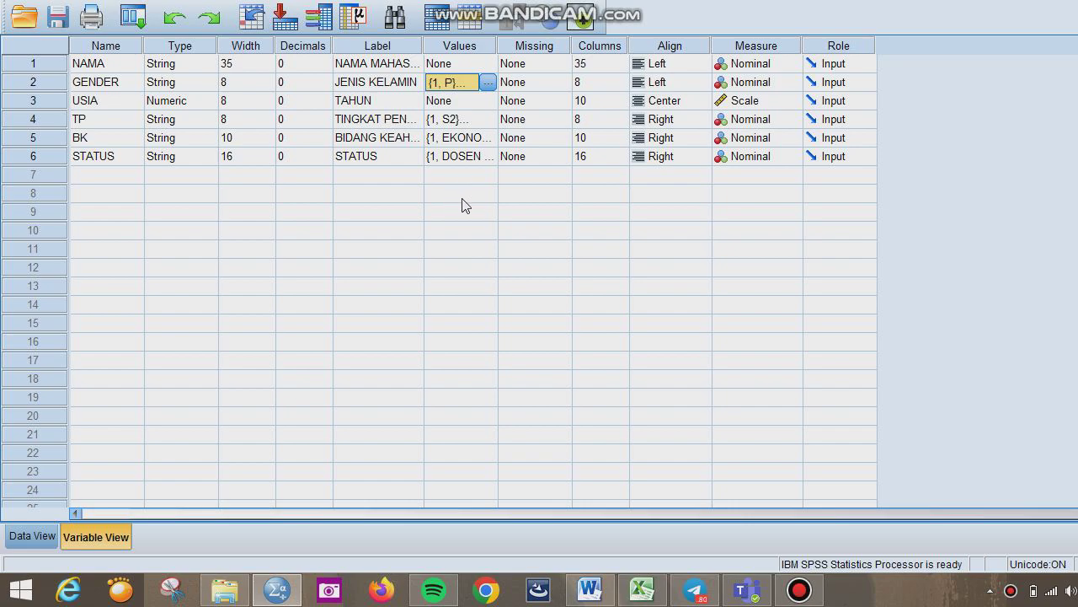
left_click(464, 158)
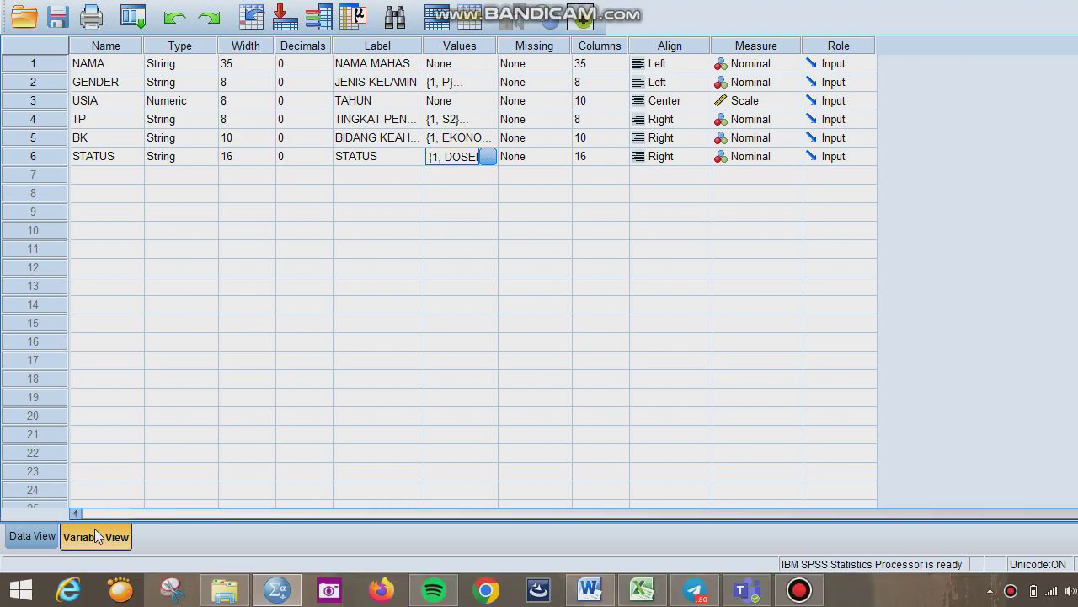
- Review the entered lecturer records across all variables and compare them with the source sheet in Excel
left_click(35, 540)
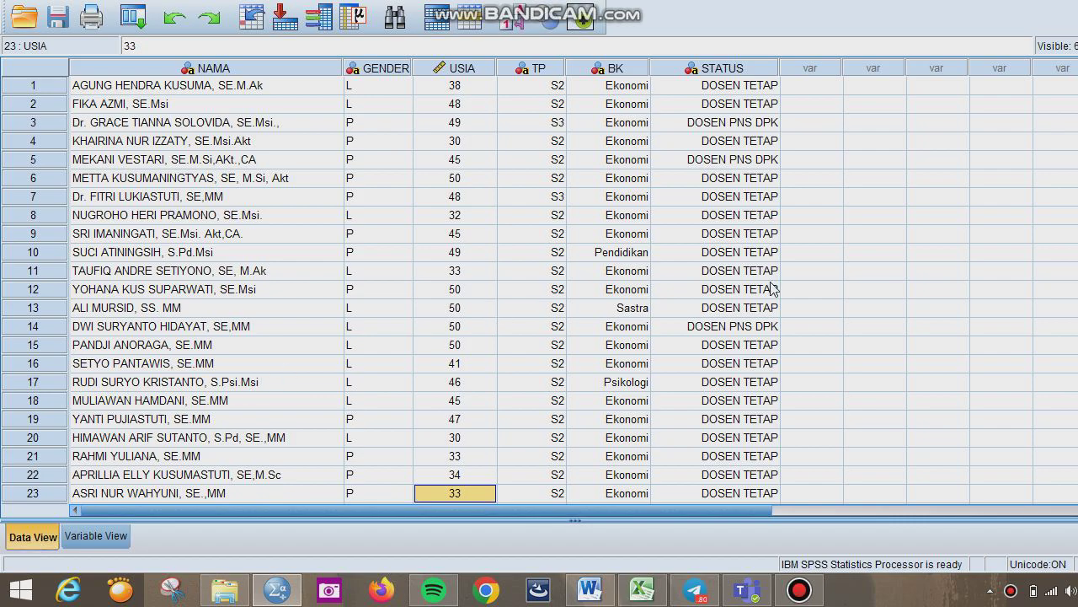
left_click(1043, 202)
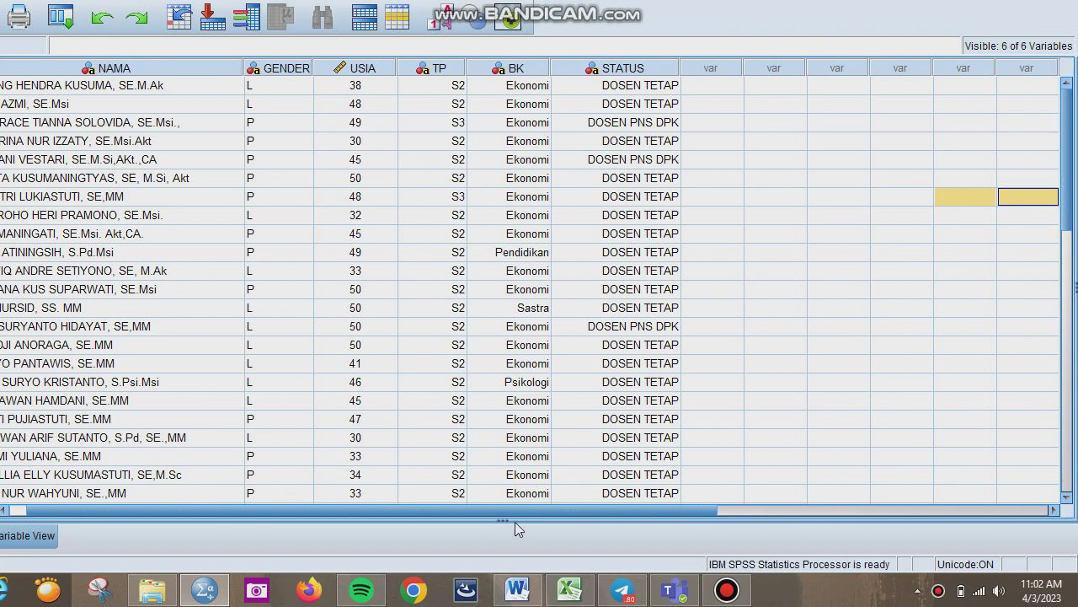
left_click_drag(513, 512, 454, 511)
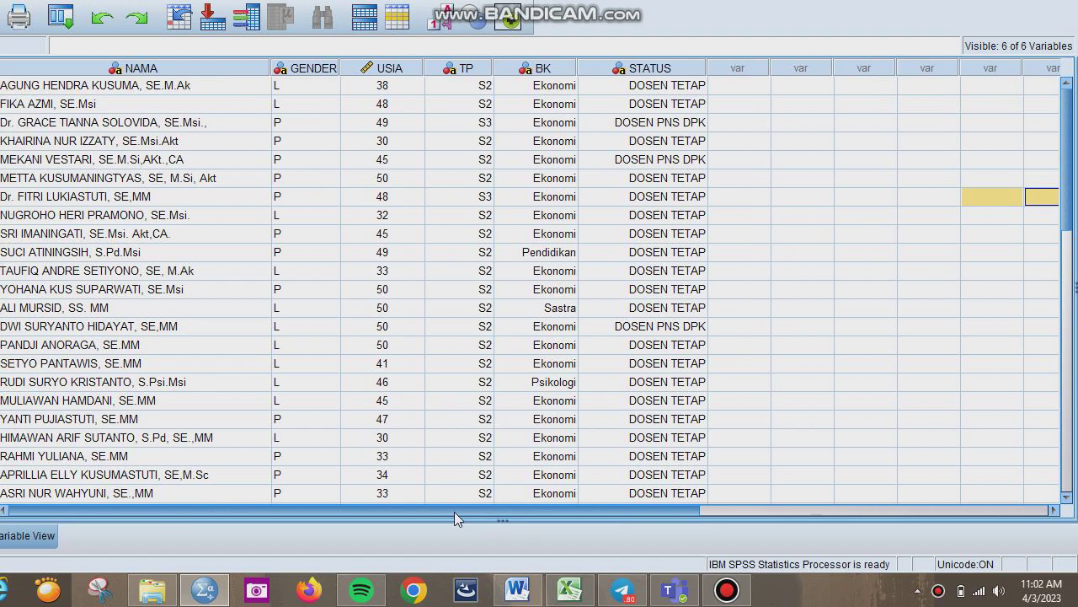
left_click(570, 591)
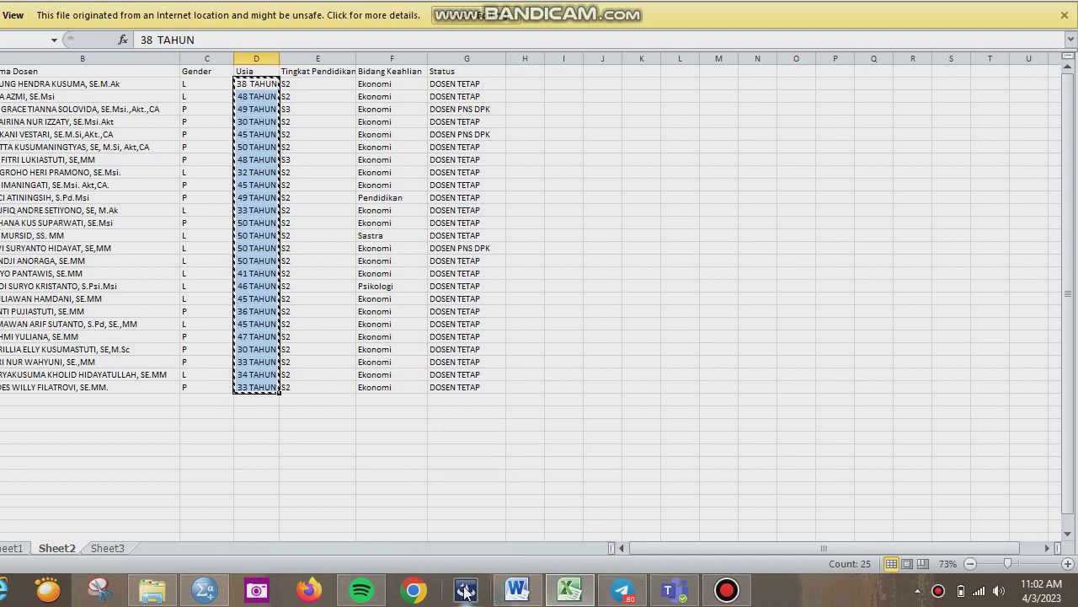
left_click(269, 593)
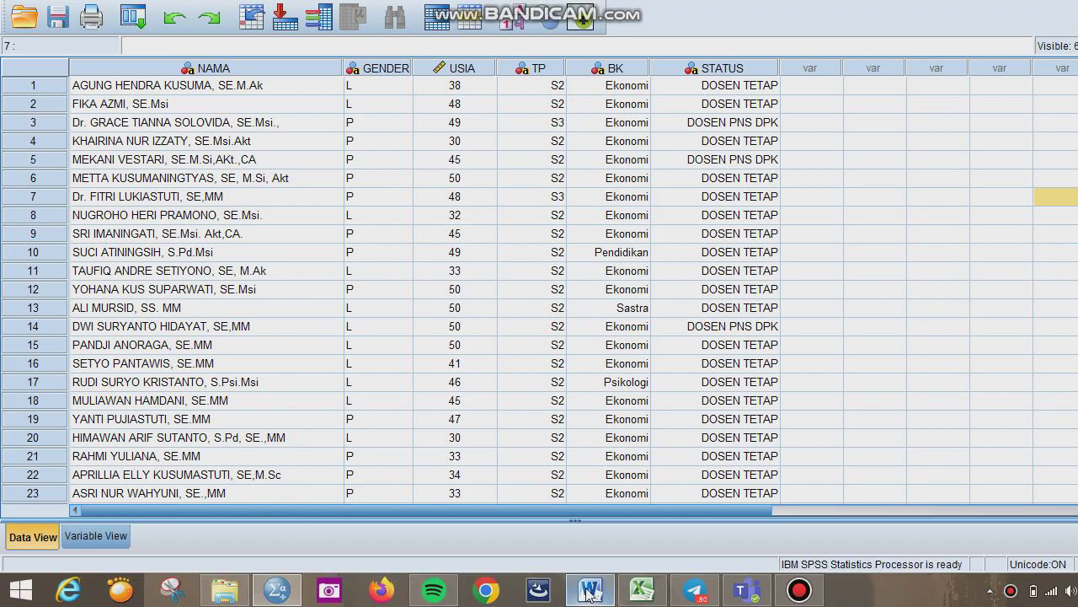
- Reread task a of the Word assignment on the age statistics and return to the SPSS data
left_click(589, 592)
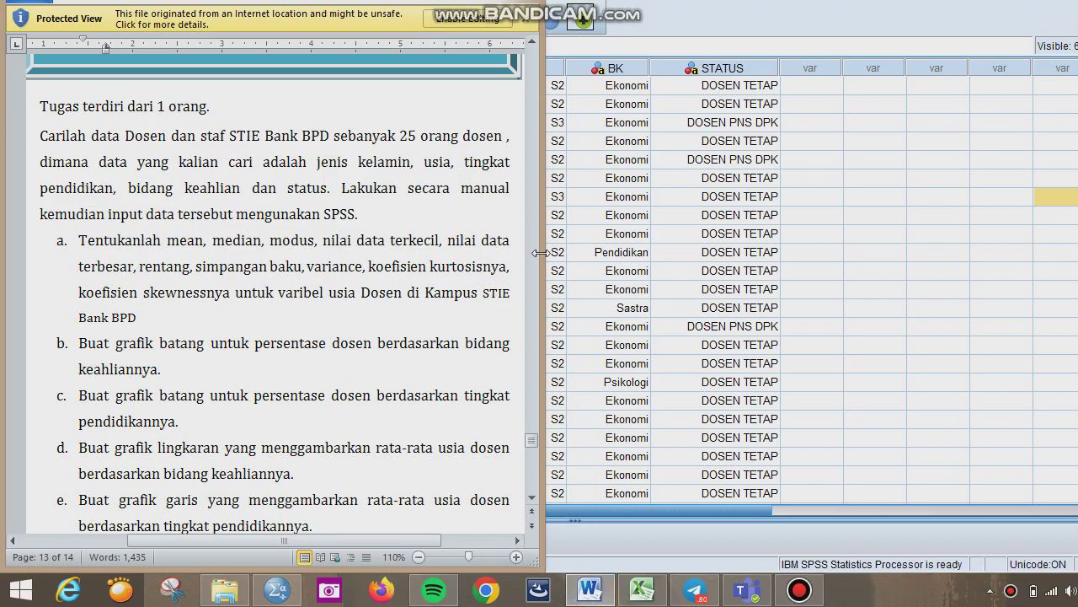
left_click_drag(531, 436, 531, 437)
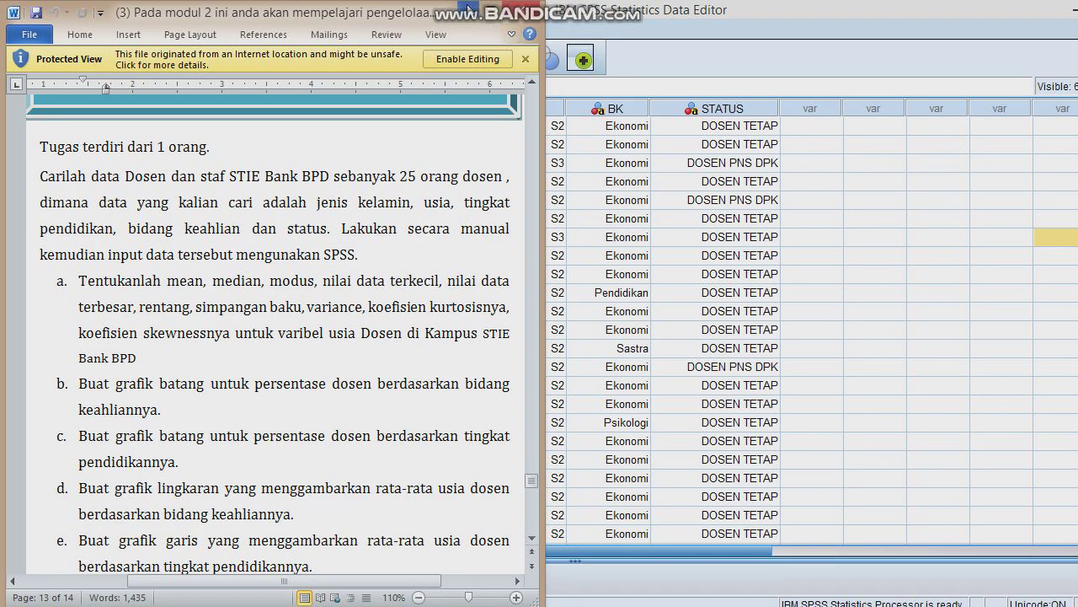
left_click(468, 8)
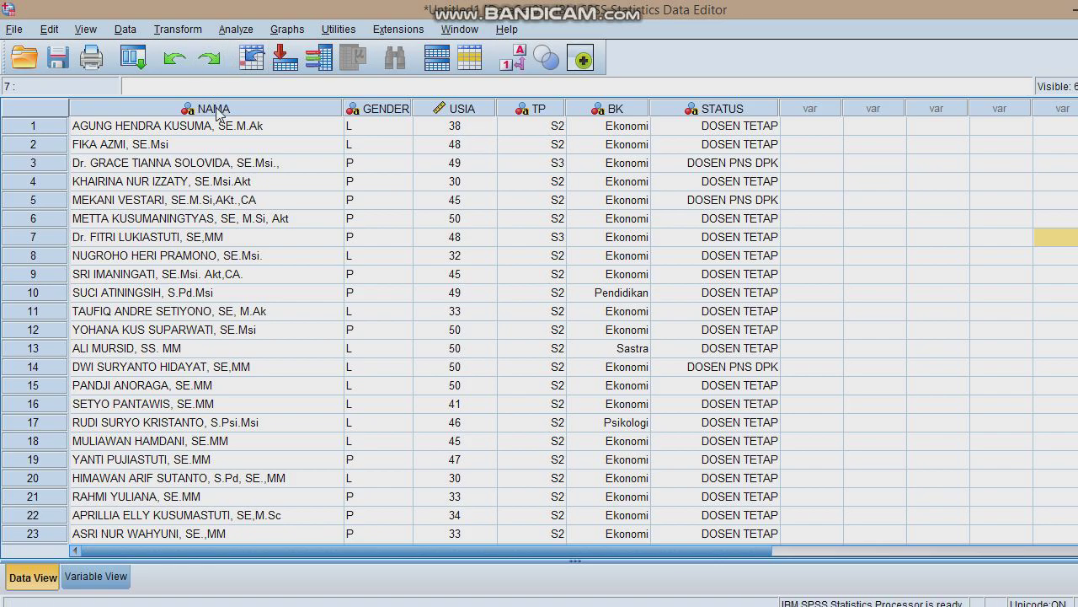
- Run Descriptives on USIA with mean, sum, standard deviation, range, minimum, maximum, S.E. mean, kurtosis and skewness
left_click(233, 32)
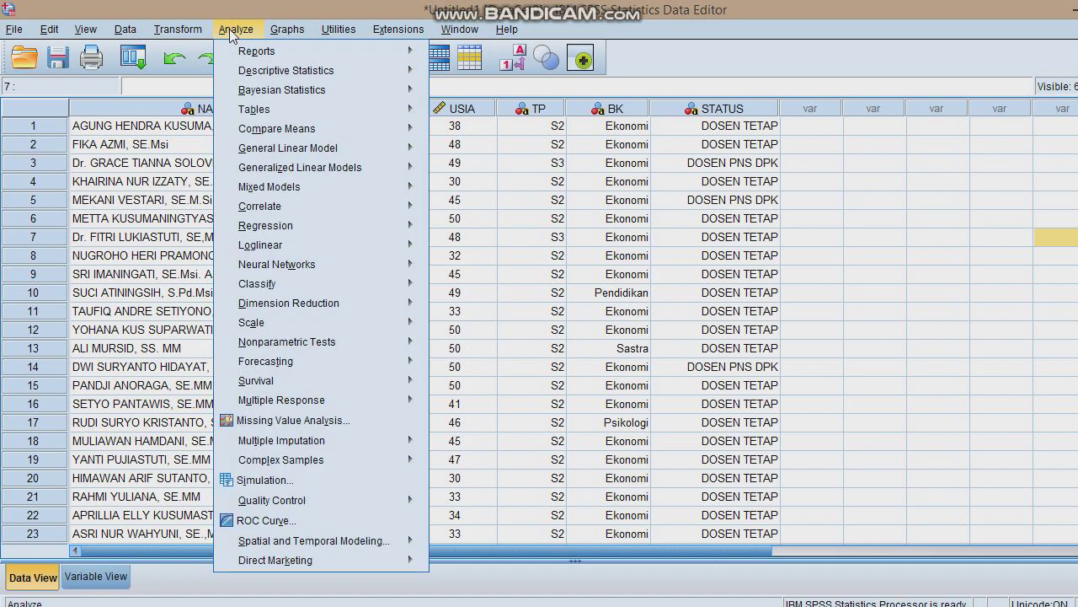
mouse_move(271, 71)
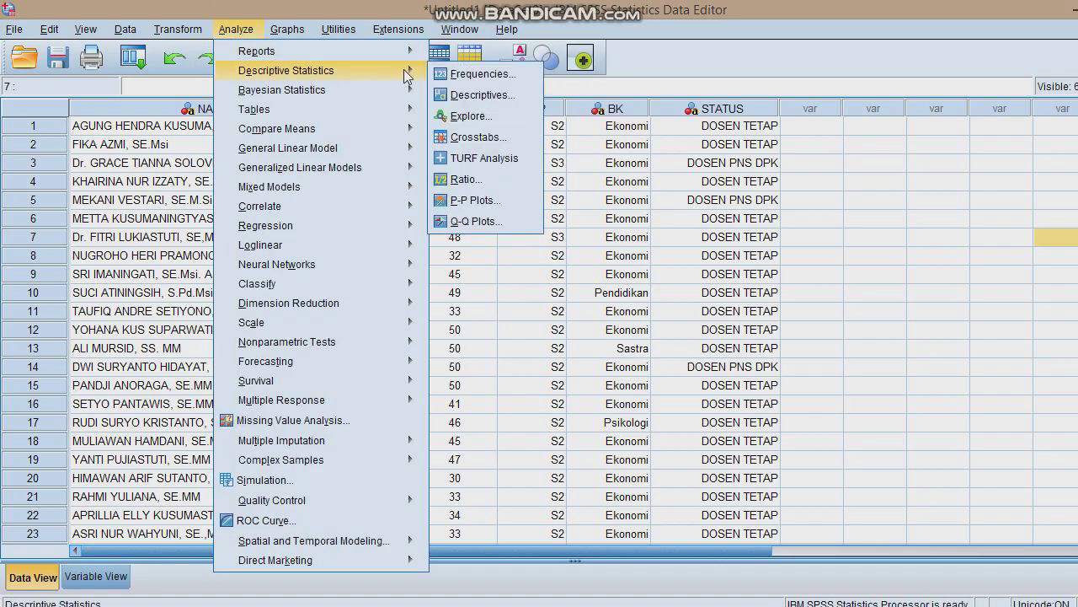
left_click(455, 93)
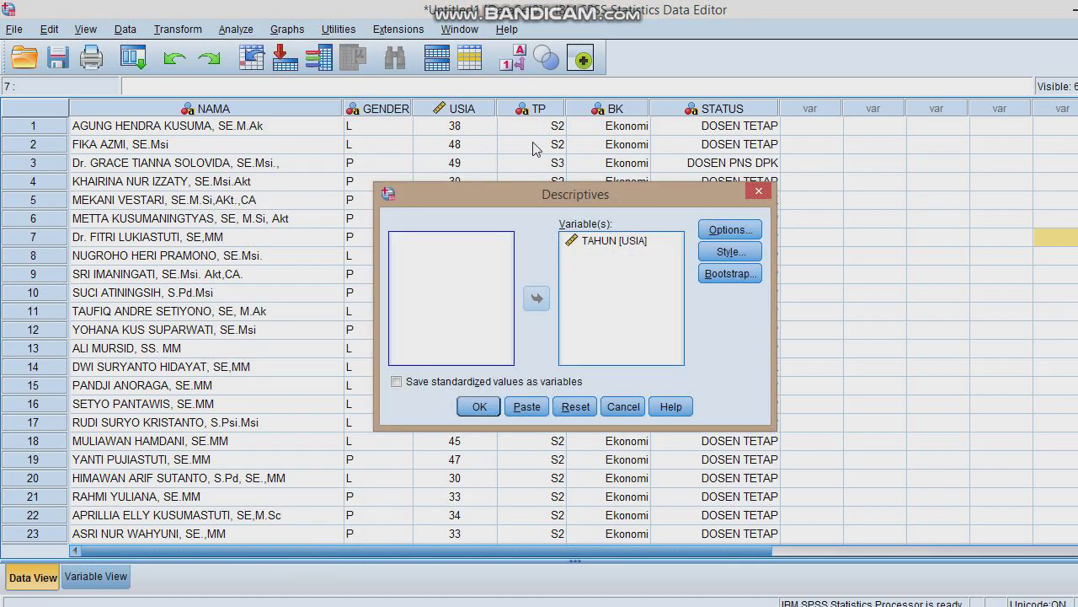
left_click(593, 242)
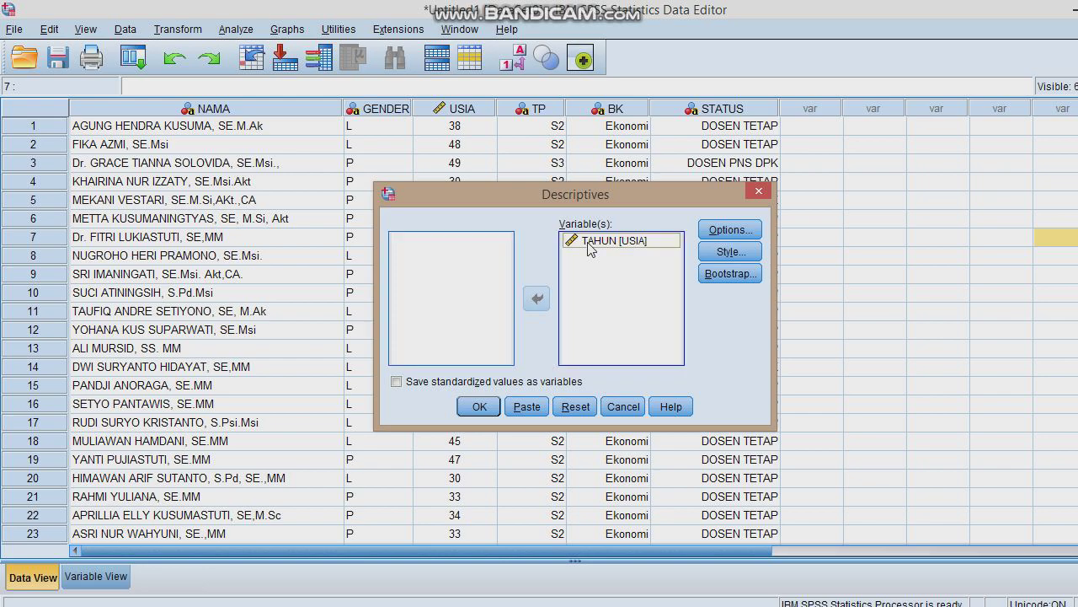
left_click(728, 233)
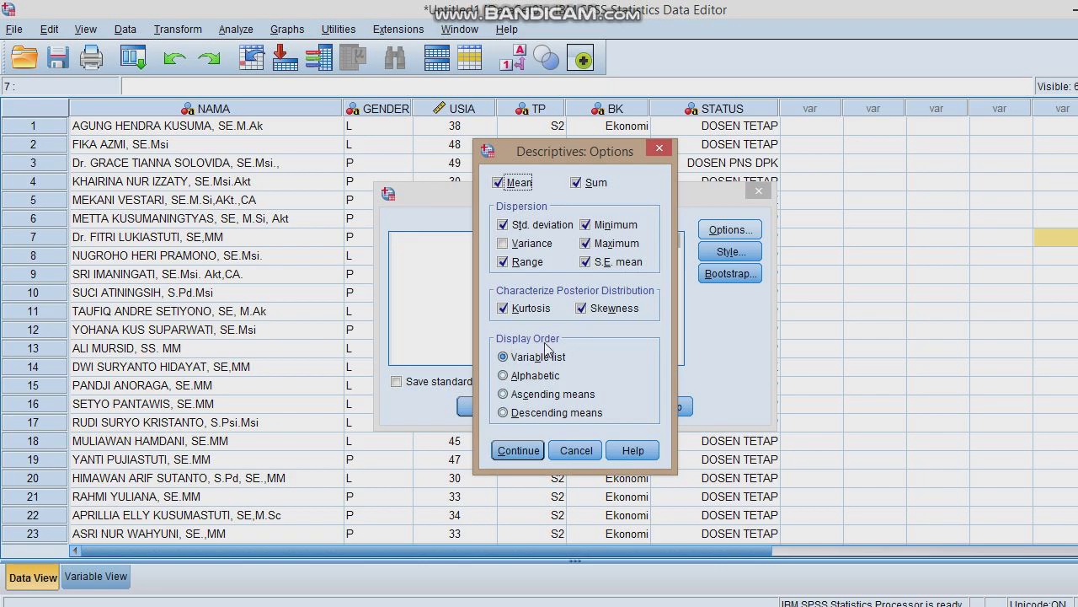
left_click(519, 451)
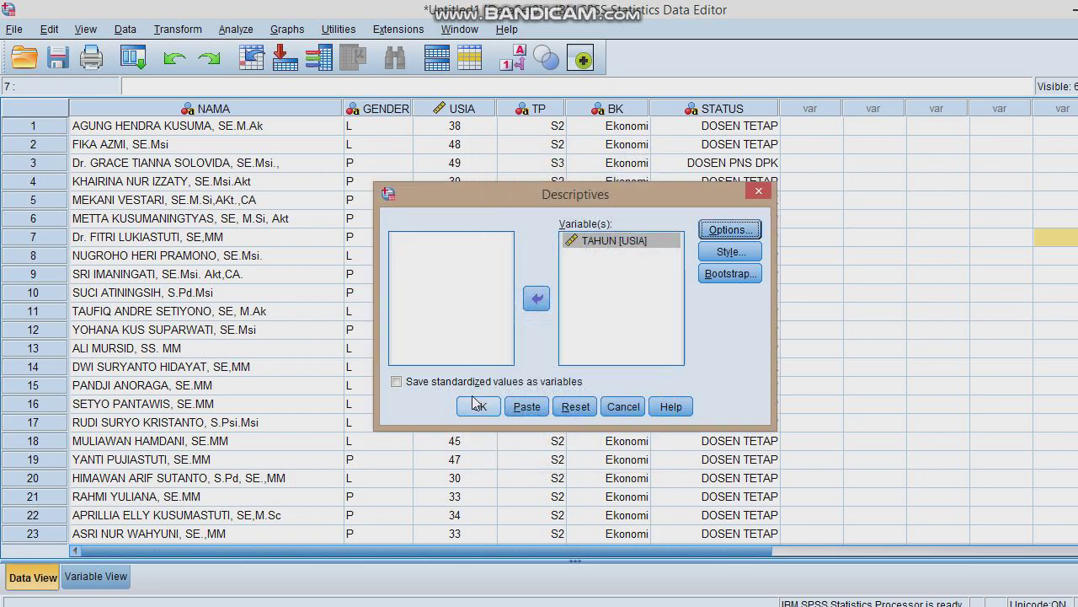
left_click(479, 408)
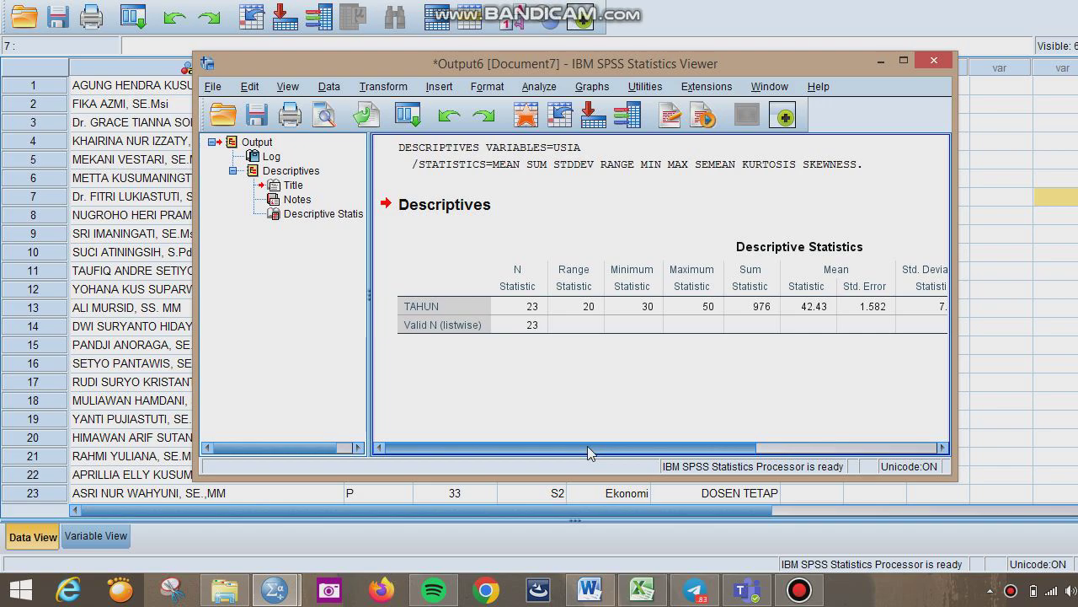
- Examine the full Descriptive Statistics table for USIA and check it against task a in the Word assignment
left_click_drag(588, 448, 810, 447)
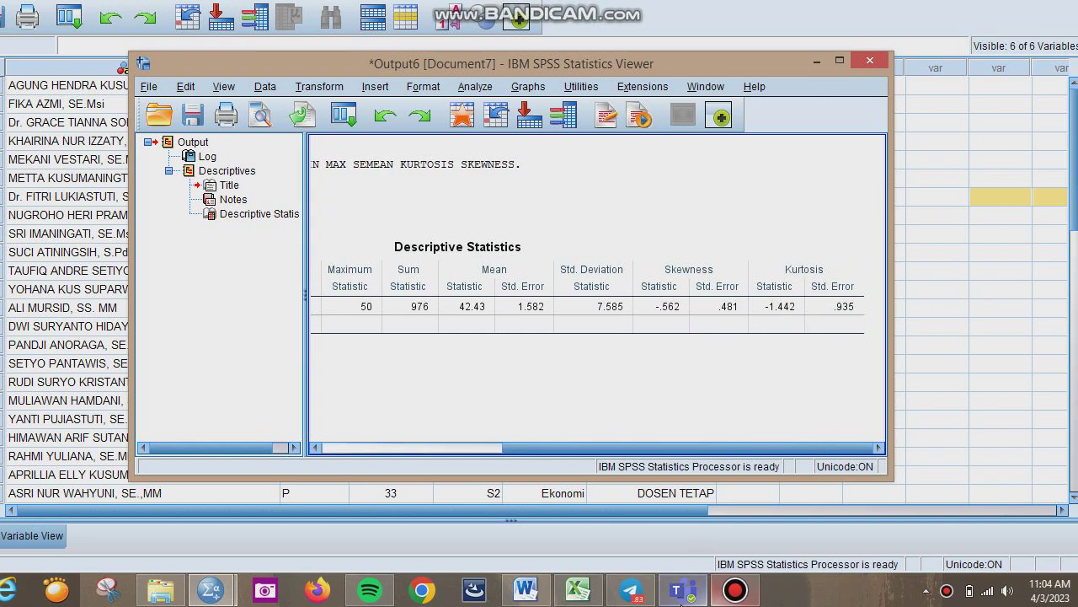
left_click(526, 590)
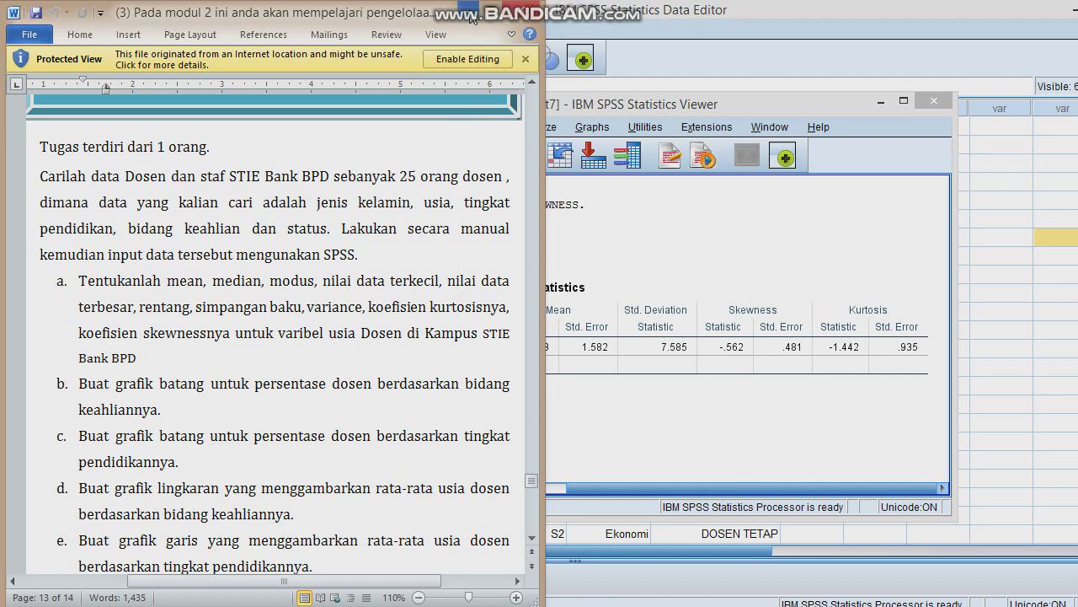
left_click(469, 8)
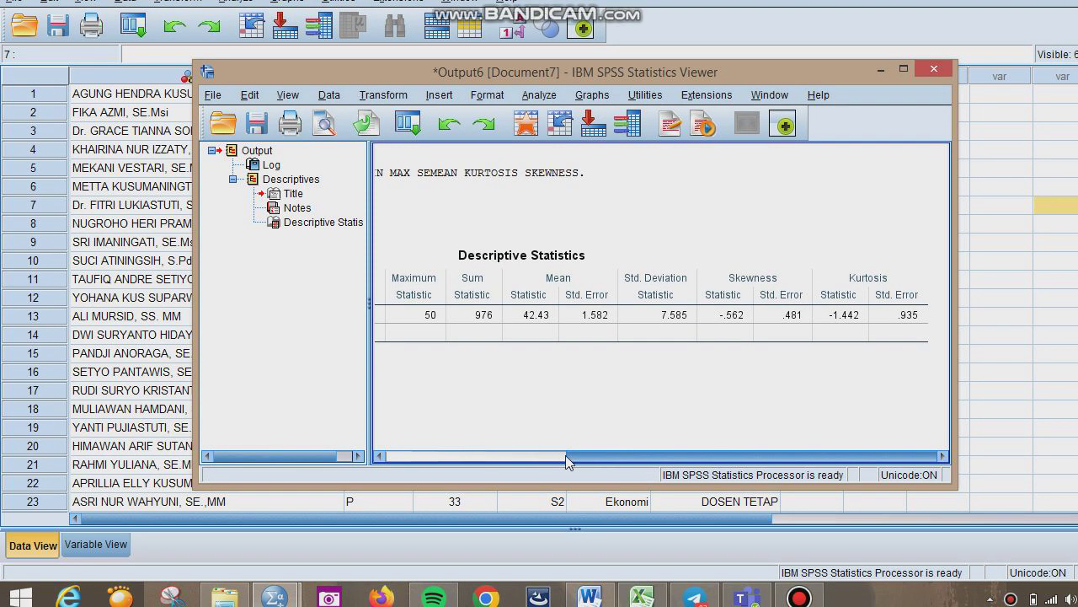
left_click(505, 455)
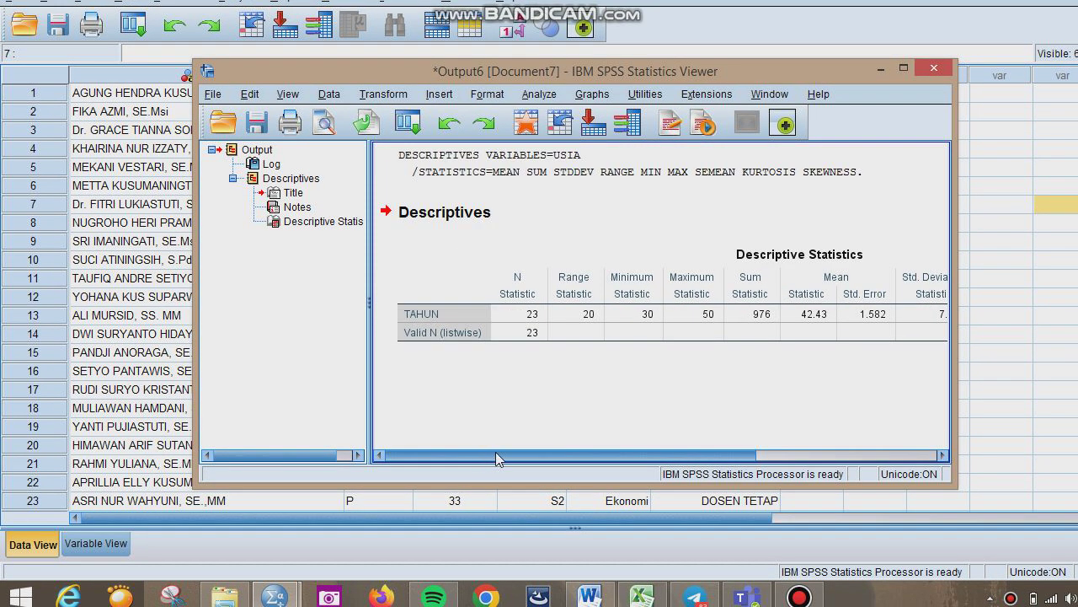
left_click(534, 305)
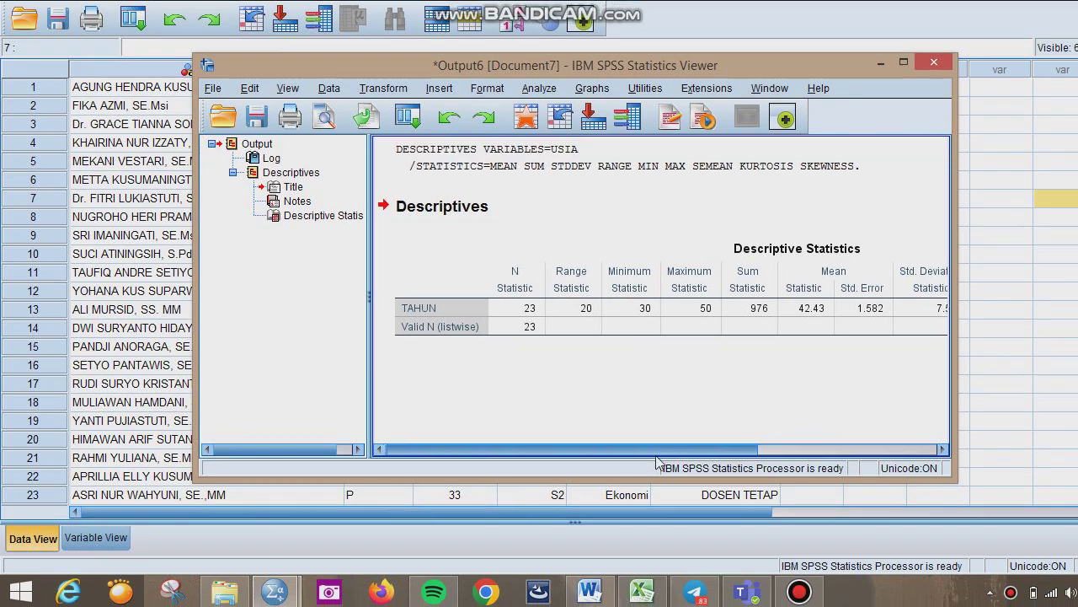
left_click_drag(653, 461, 875, 458)
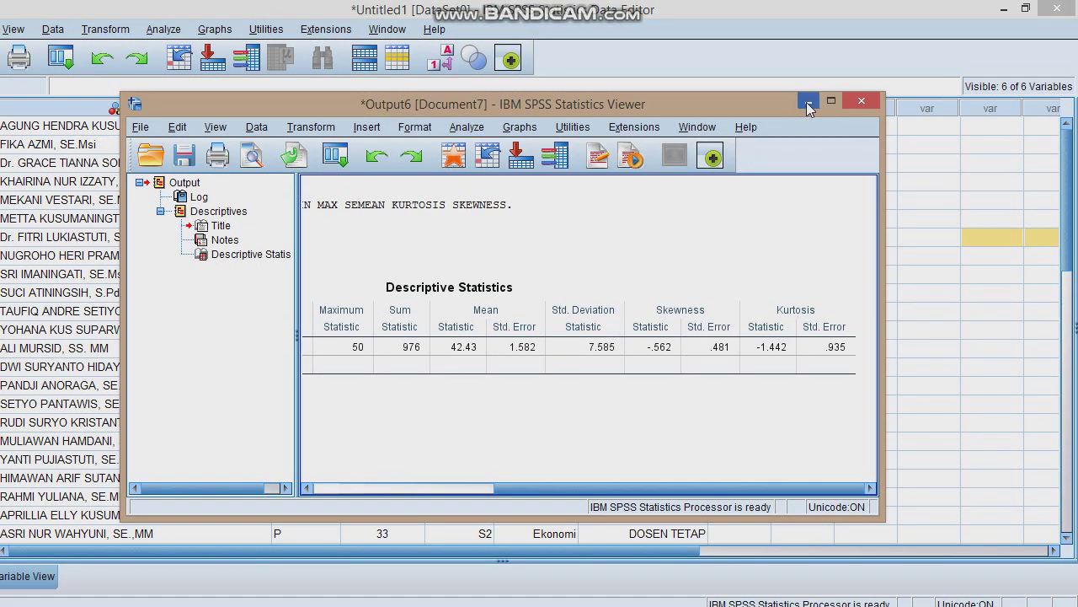
- Put away the statistics output, read task b in the Word assignment and return to the SPSS data
left_click(808, 102)
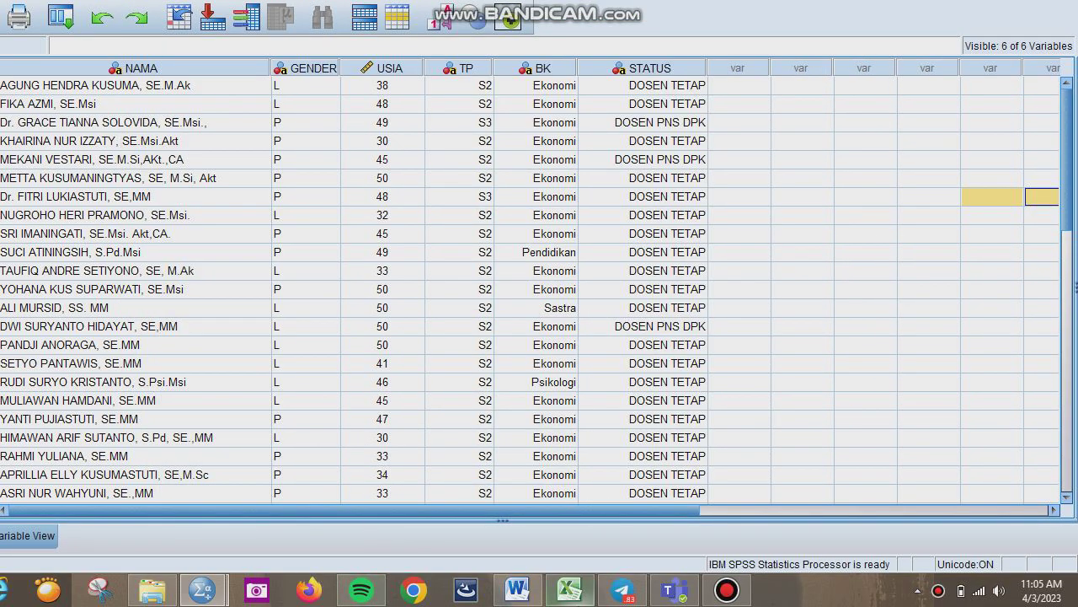
left_click(518, 590)
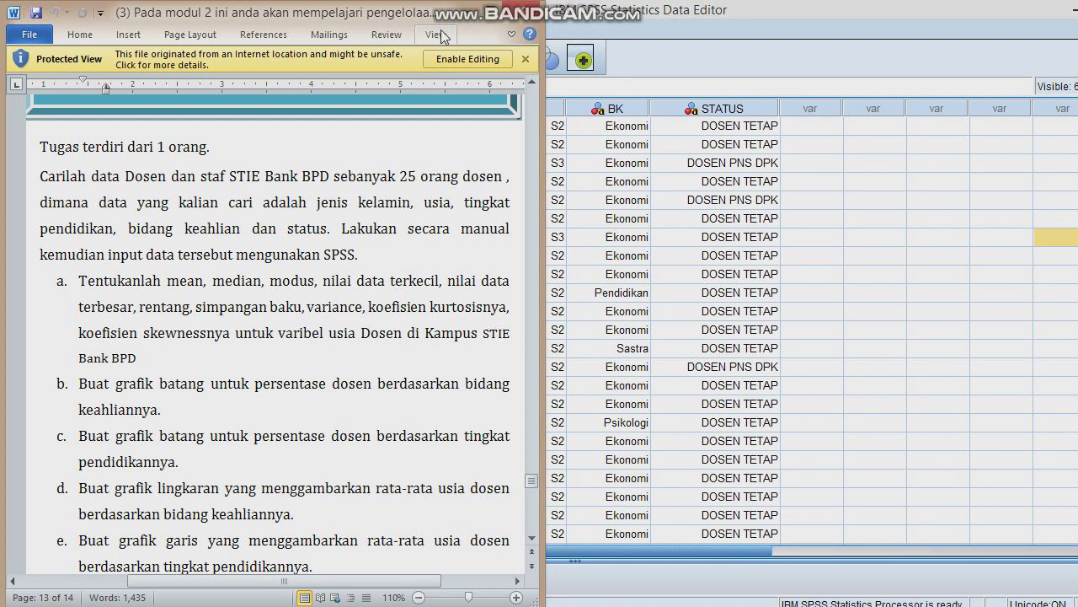
left_click(463, 18)
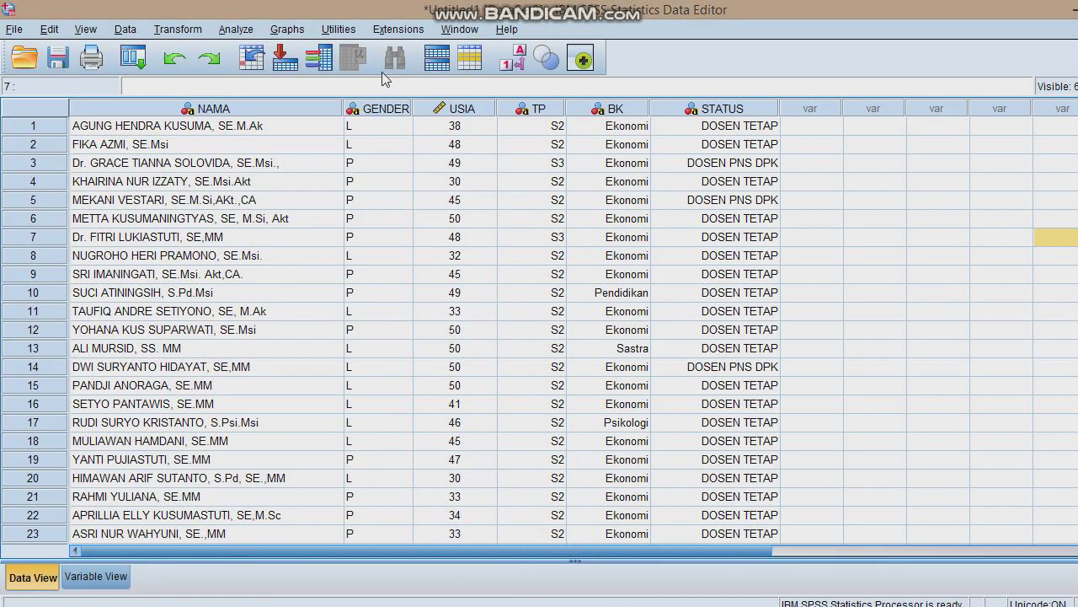
- Create a simple bar chart with summaries for groups of cases, showing N of cases with BIDANG KEAHLIAN [BK] as the category axis
left_click(287, 31)
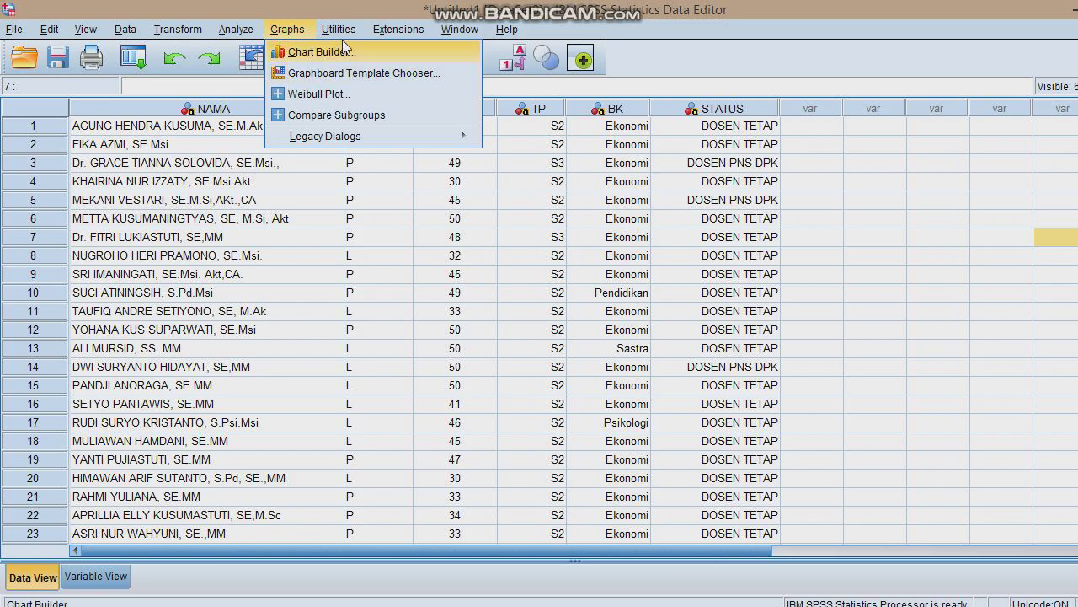
mouse_move(396, 139)
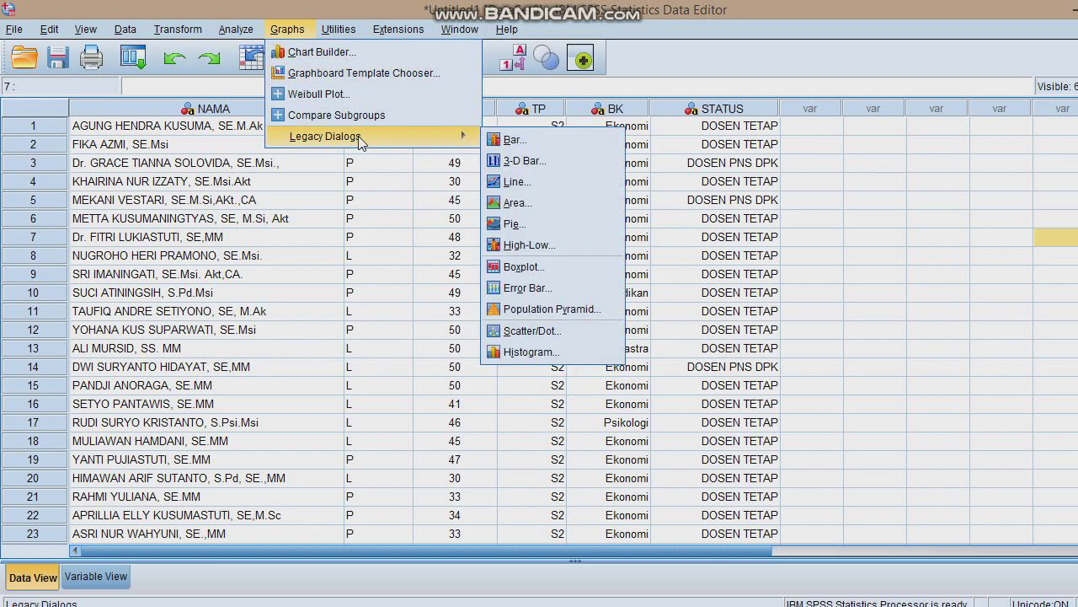
left_click(498, 141)
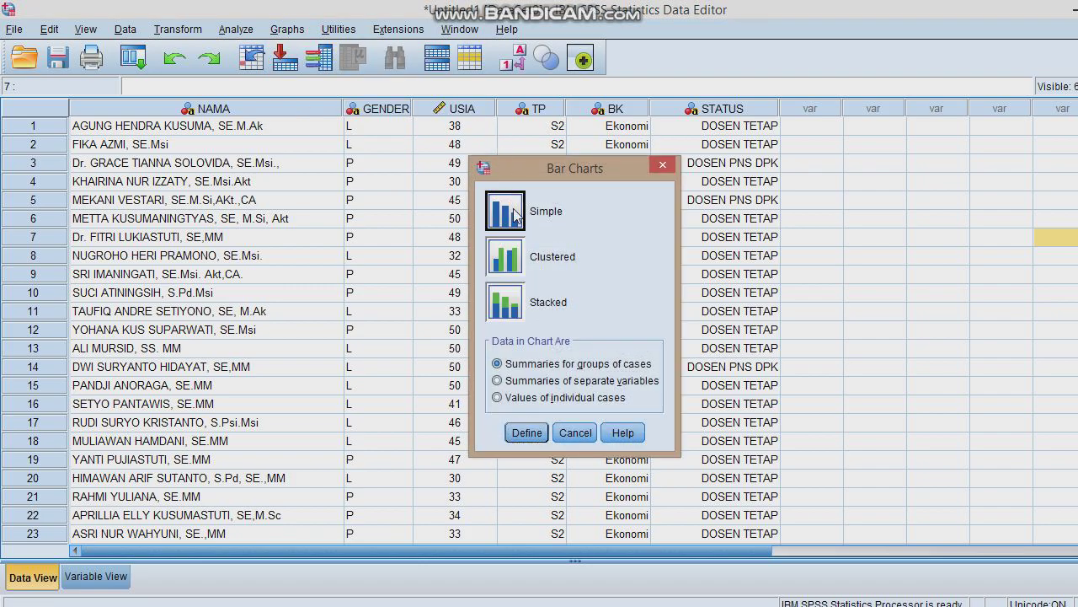
left_click(526, 432)
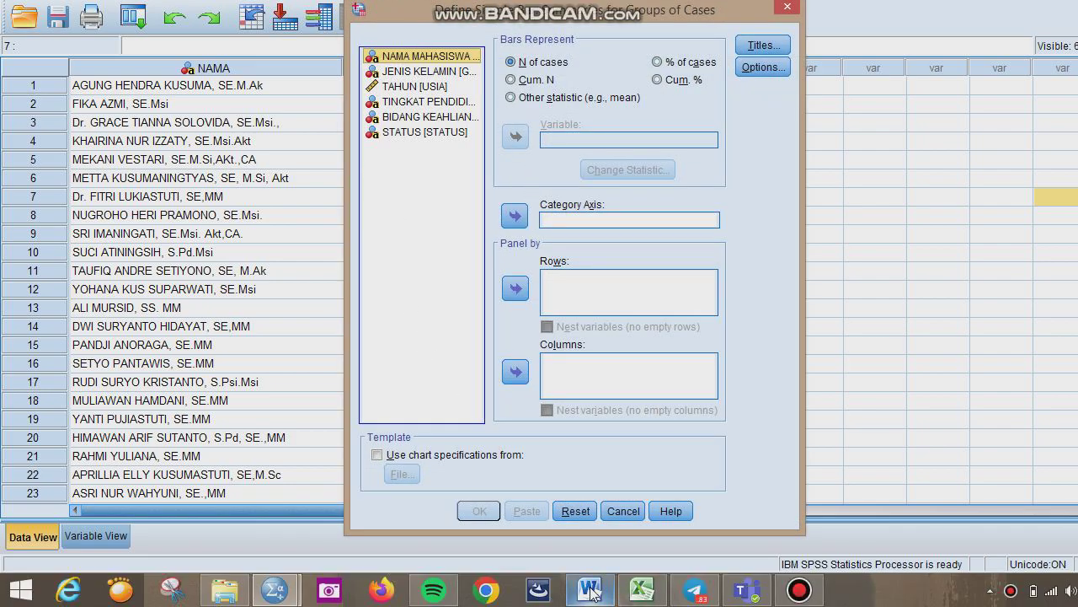
left_click(590, 589)
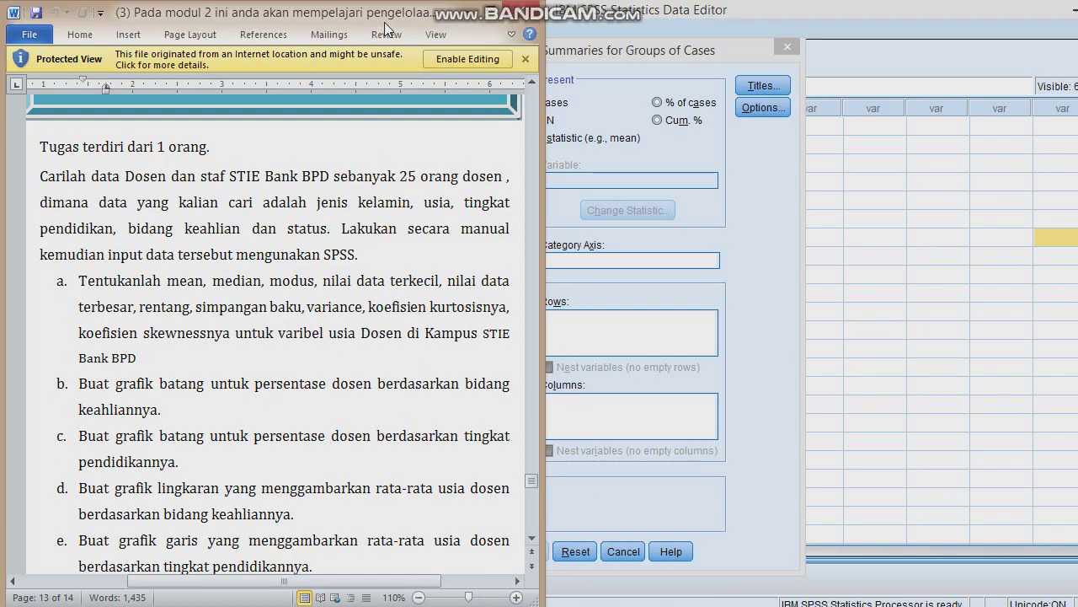
left_click(469, 14)
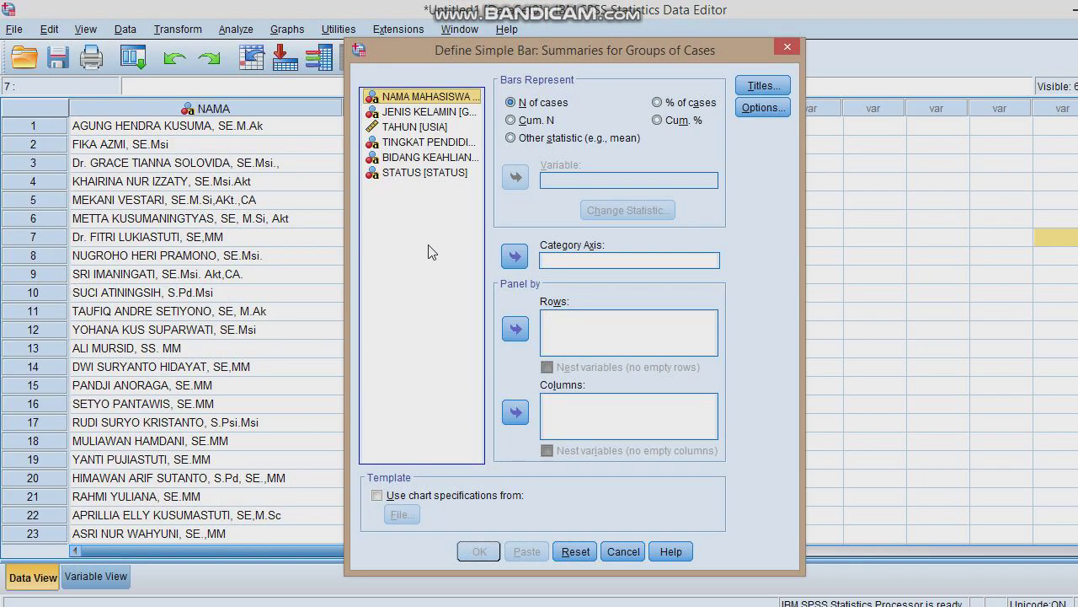
left_click(405, 157)
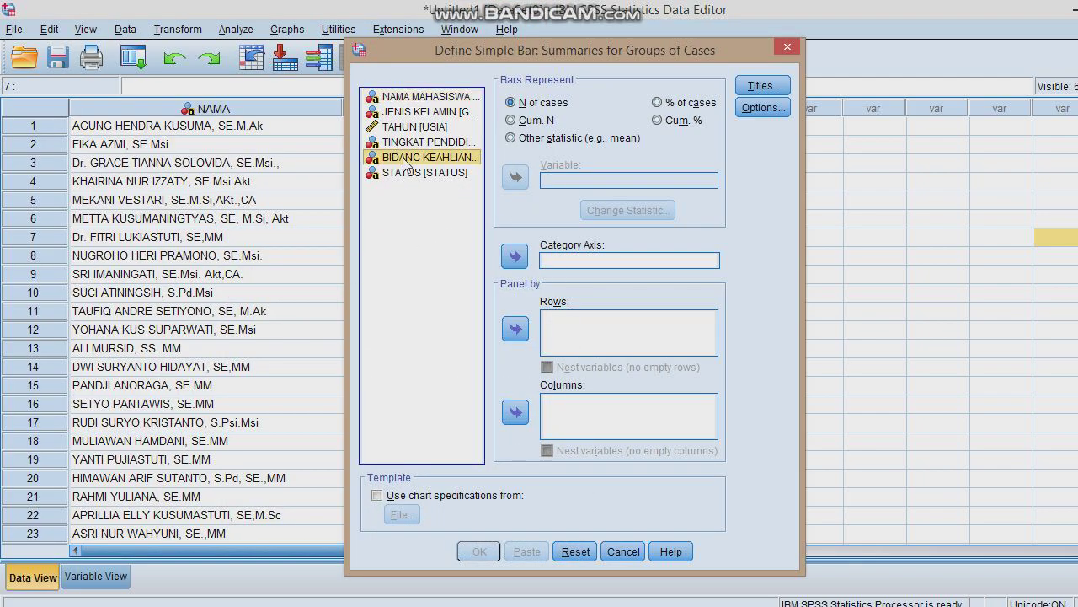
left_click(516, 259)
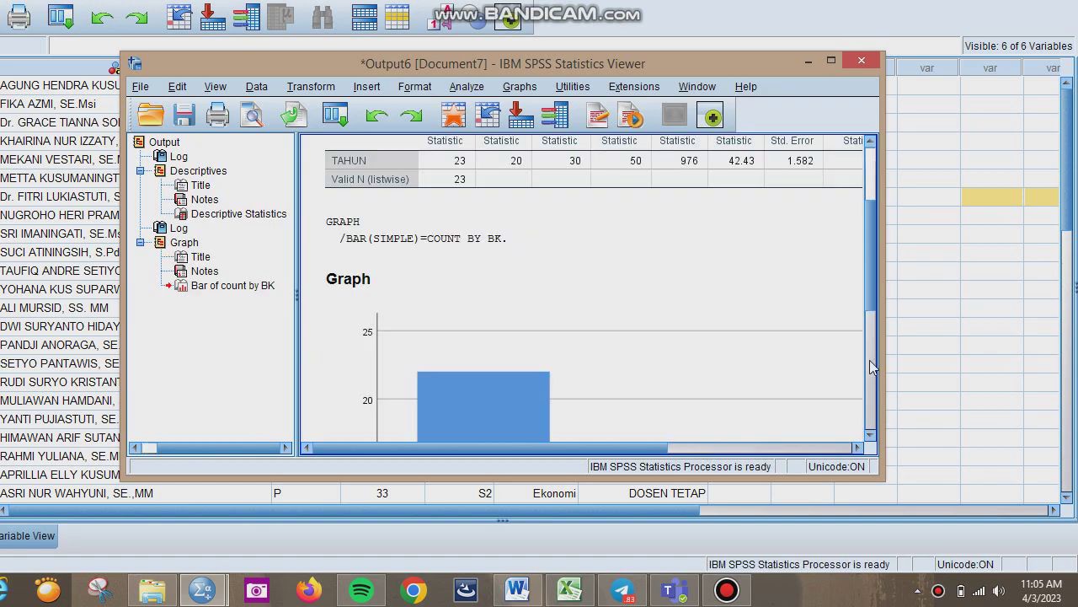
- Examine the bar chart of lecturer counts by BIDANG KEAHLIAN in the output and return to the data
left_click(870, 367)
left_click_drag(870, 356, 871, 421)
left_click_drag(870, 373, 869, 346)
left_click(805, 104)
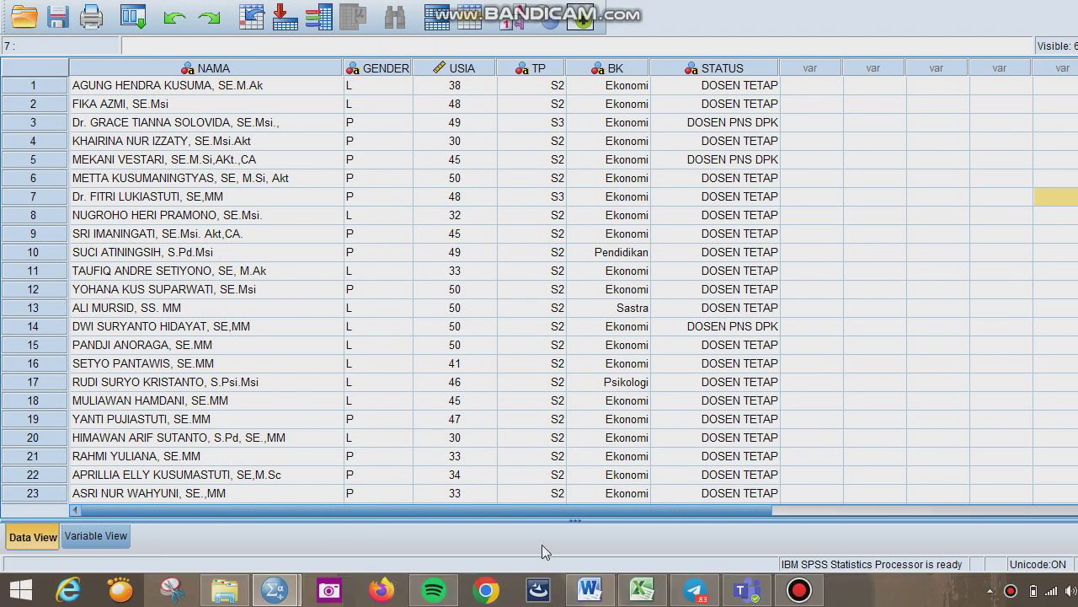
- Start a simple bar chart with summaries for groups of cases, checking task c in the Word assignment
left_click(600, 596)
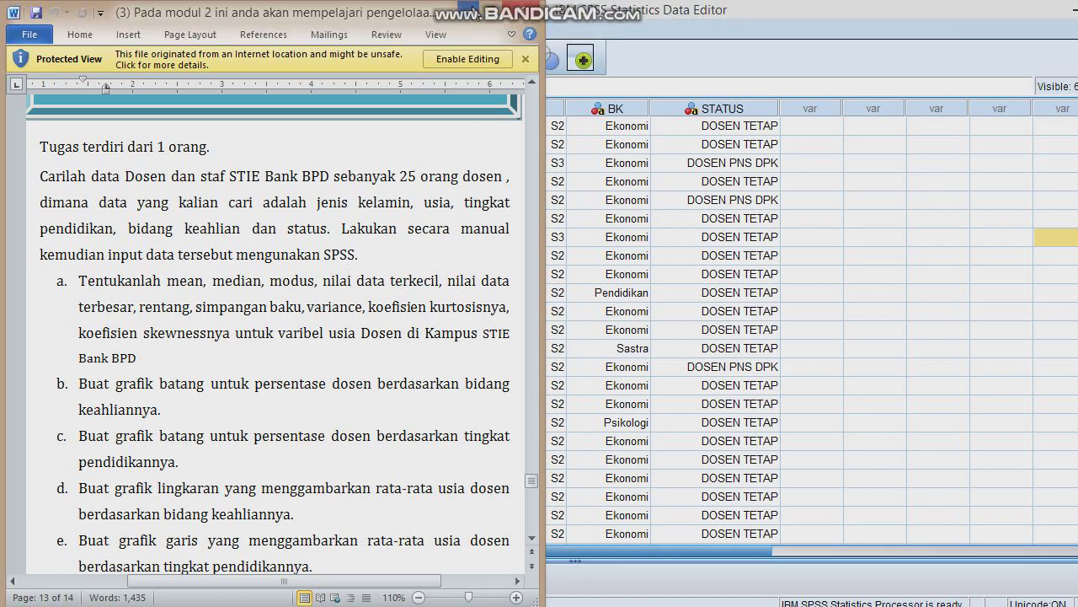
left_click(474, 13)
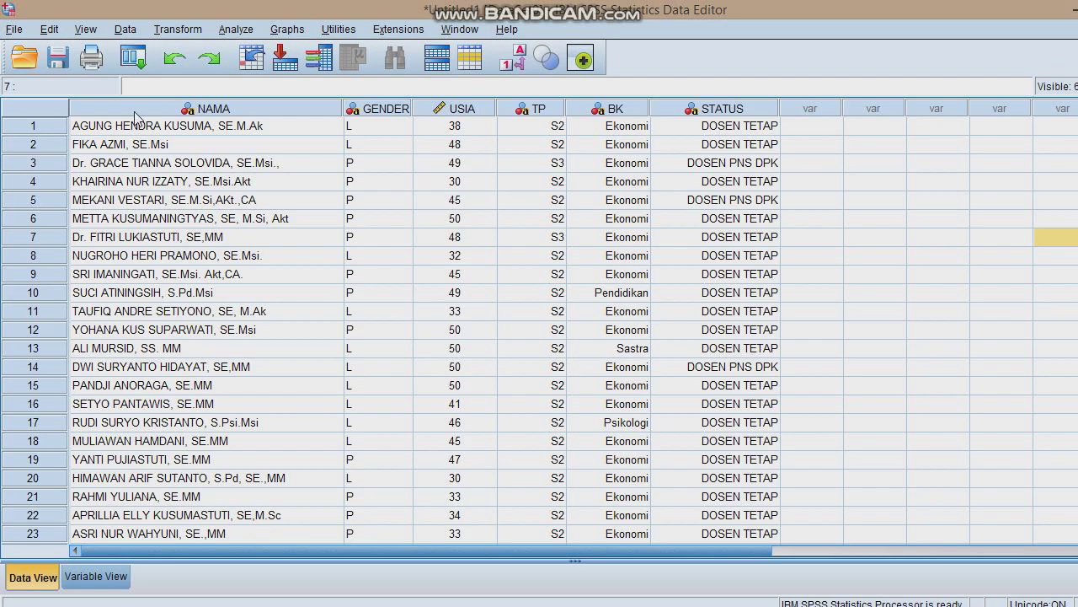
left_click(275, 32)
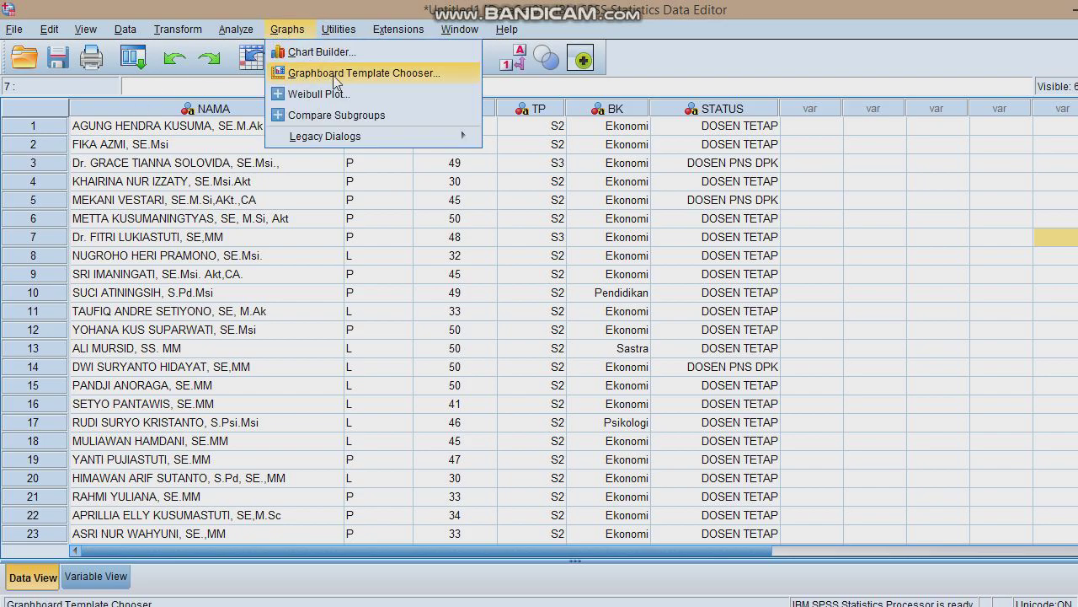
mouse_move(428, 141)
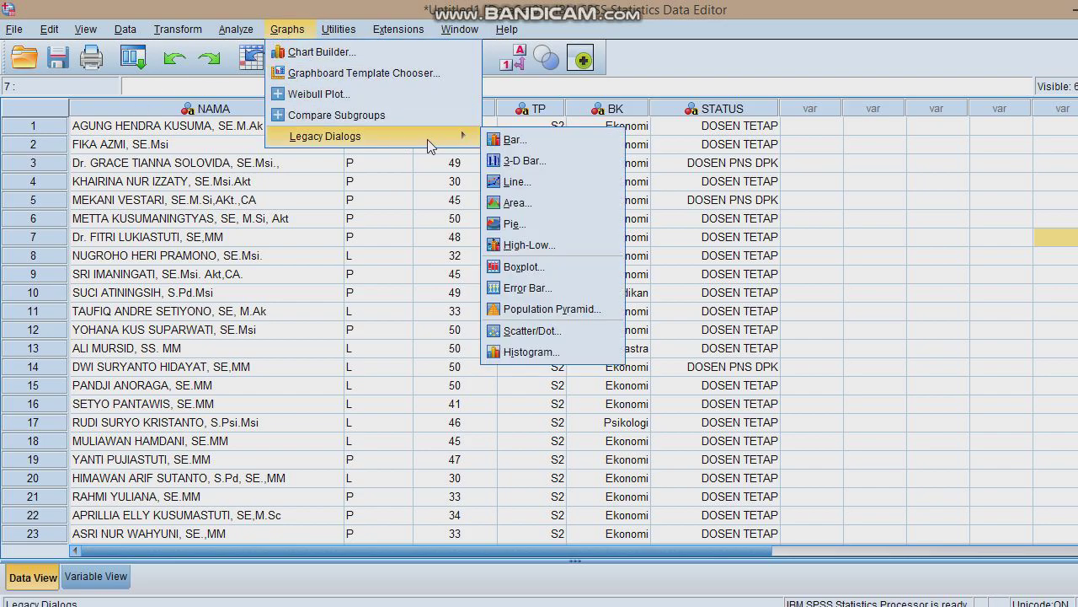
left_click(503, 142)
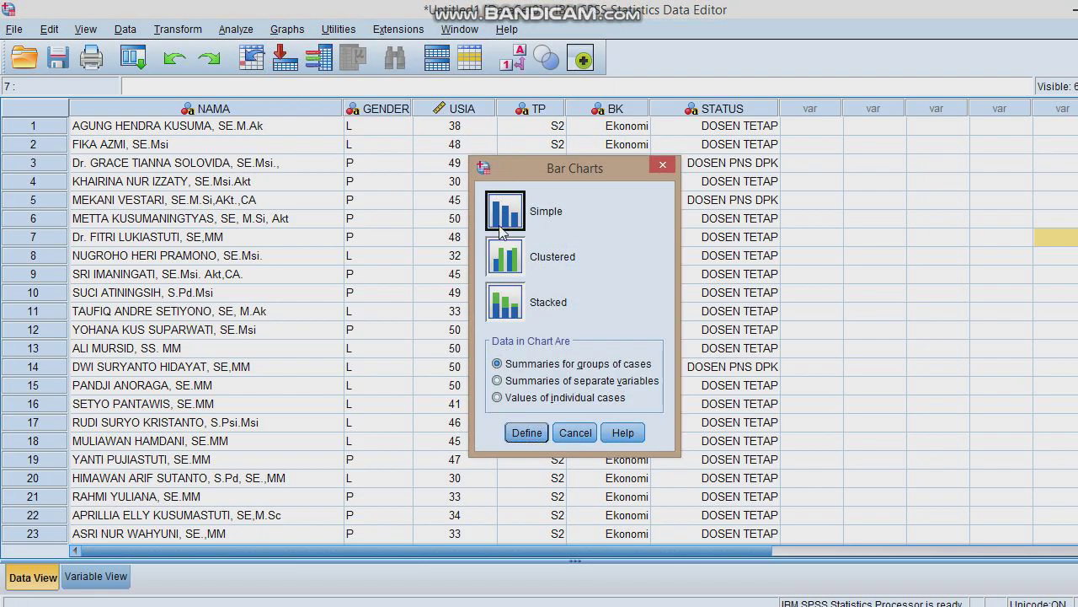
left_click(531, 433)
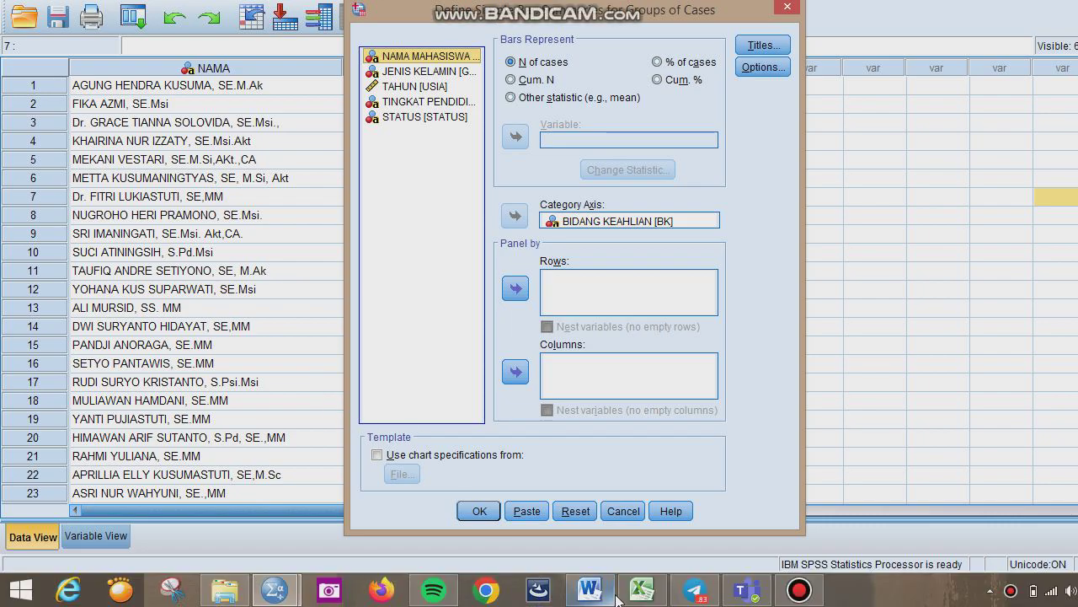
left_click(603, 597)
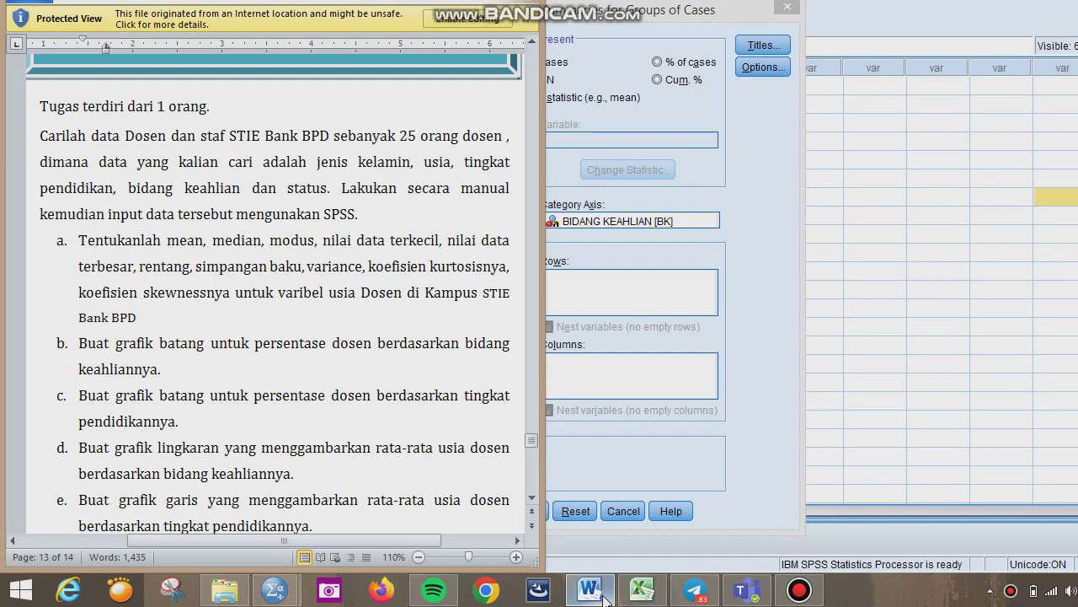
left_click(604, 597)
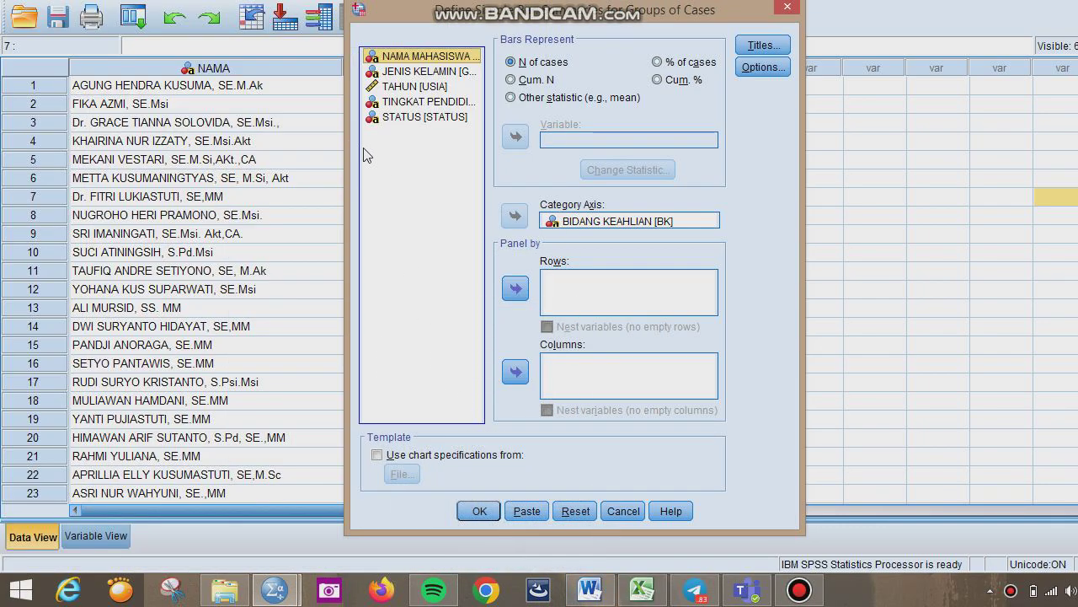
- Replace BIDANG KEAHLIAN with TINGKAT PENDIDIKAN [TP] as the category axis and generate the bar chart
left_click(428, 101)
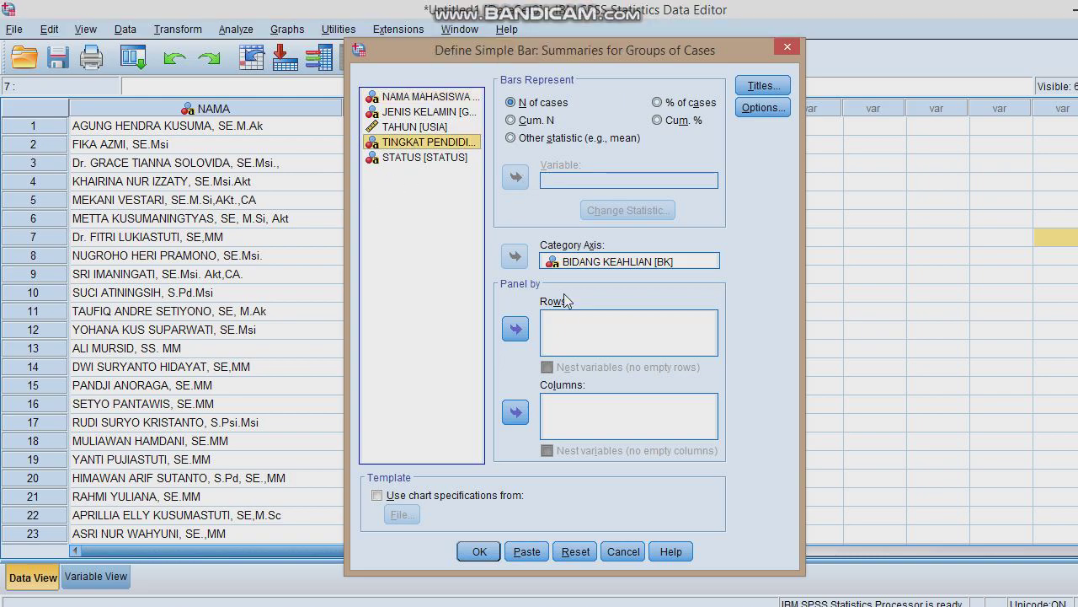
left_click(568, 262)
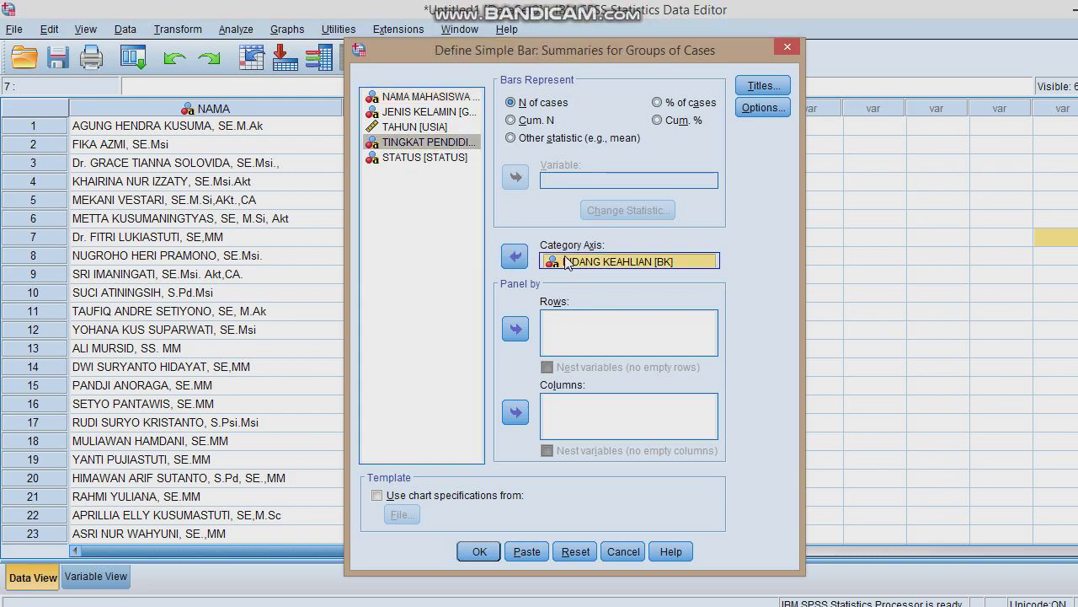
left_click(516, 255)
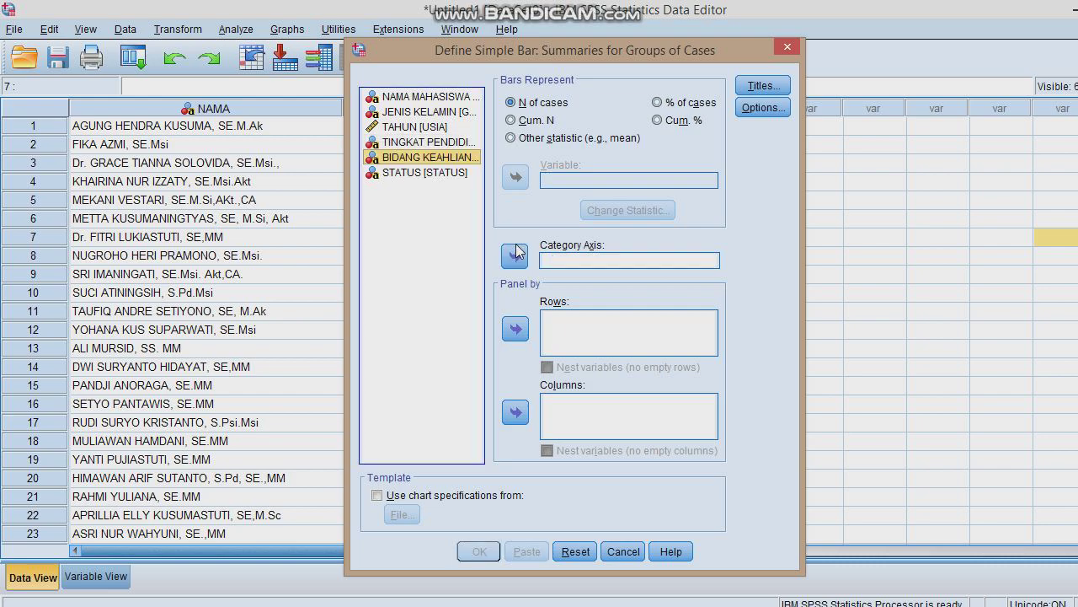
left_click(468, 143)
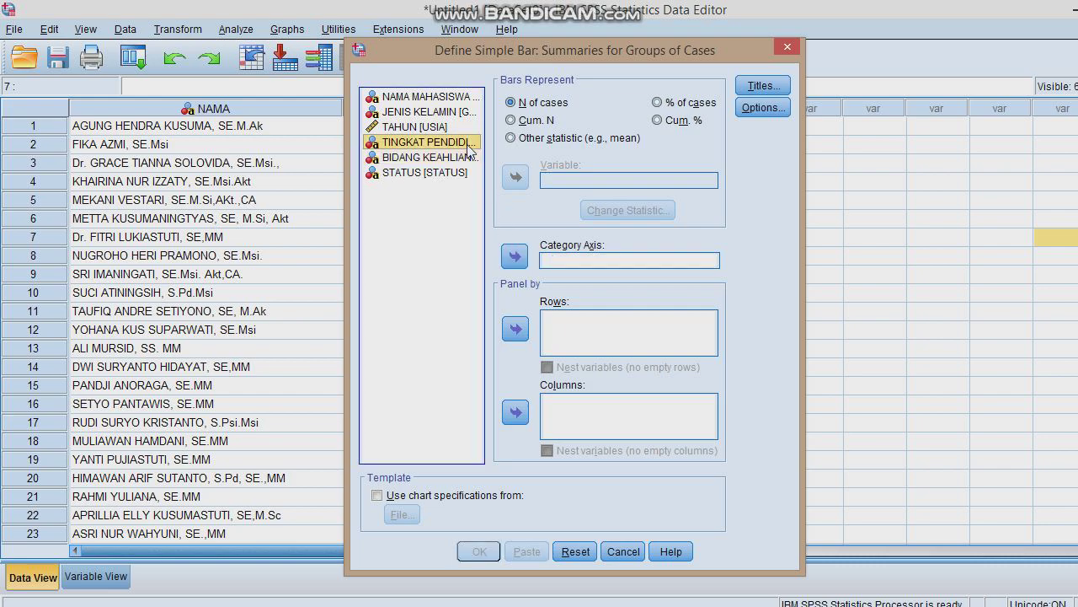
left_click(516, 256)
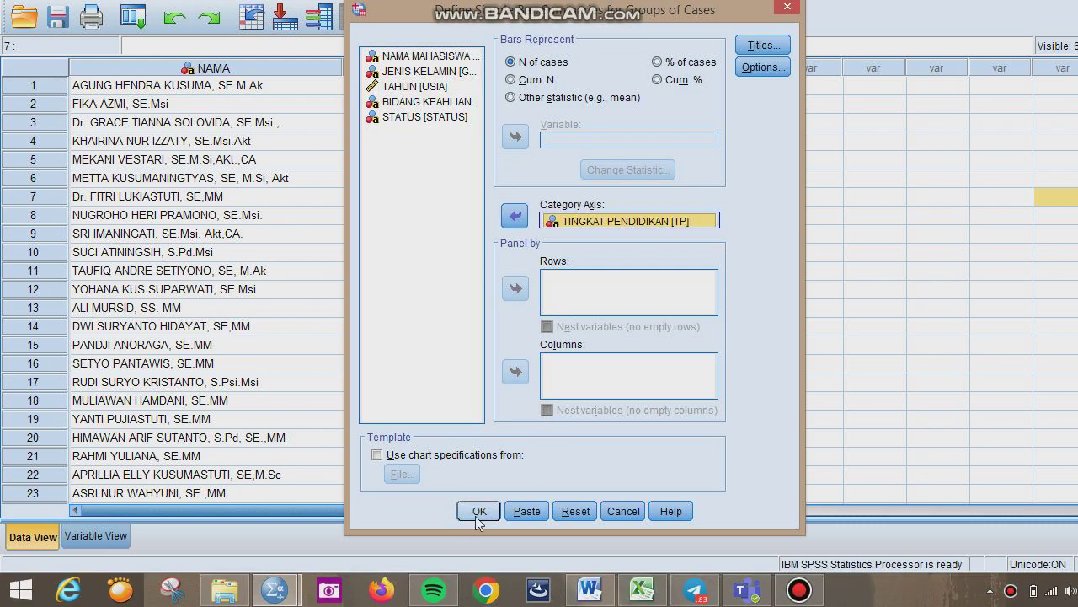
left_click(479, 551)
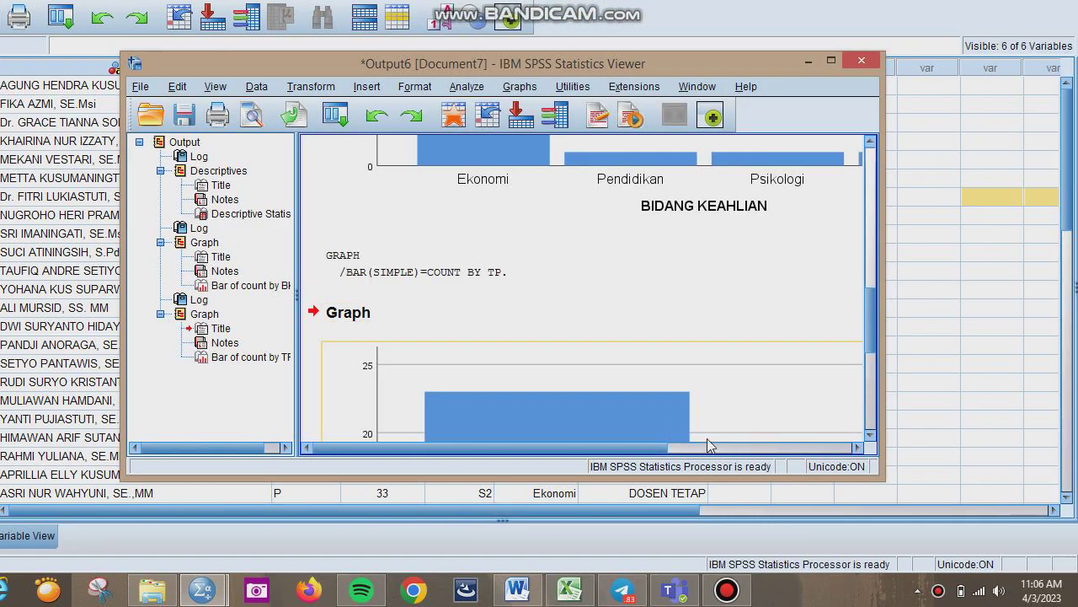
- Examine the bar chart of counts by TINGKAT PENDIDIKAN down to its axis labels and return to the data
left_click(944, 410)
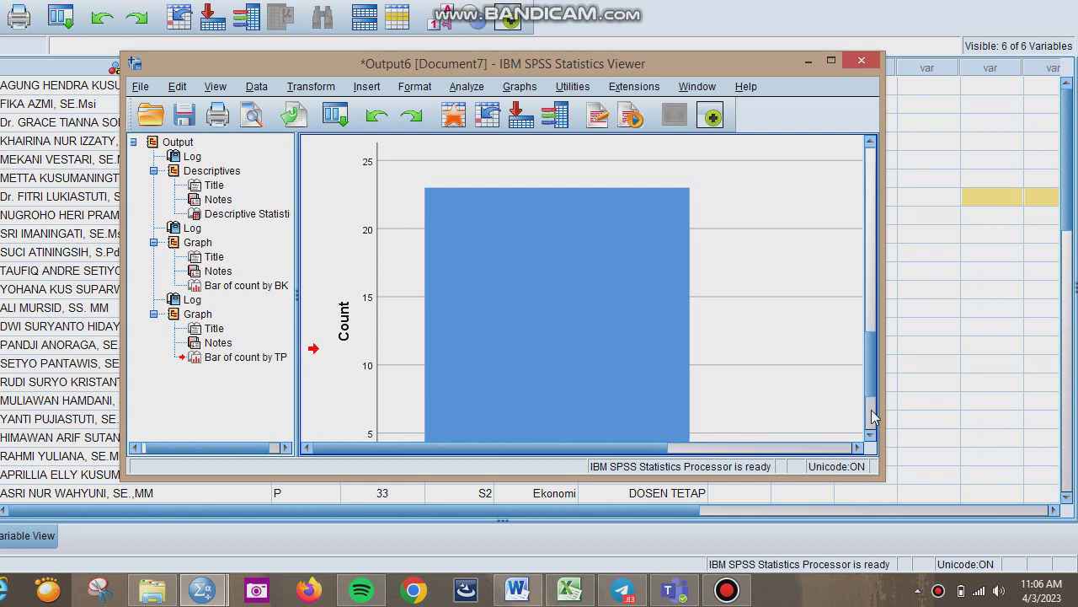
left_click_drag(872, 397, 867, 460)
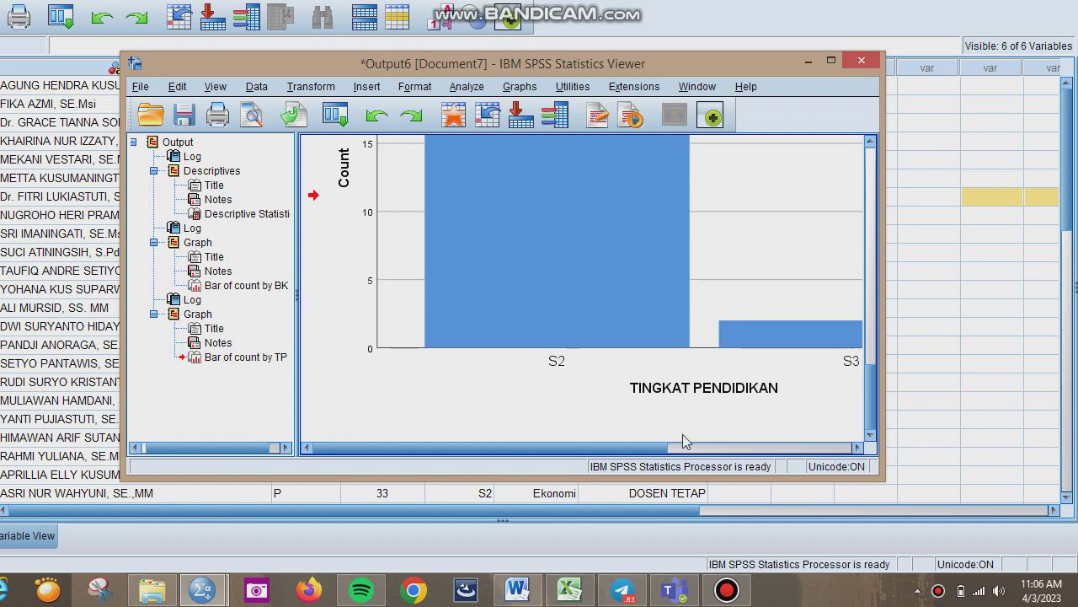
left_click_drag(685, 447, 661, 462)
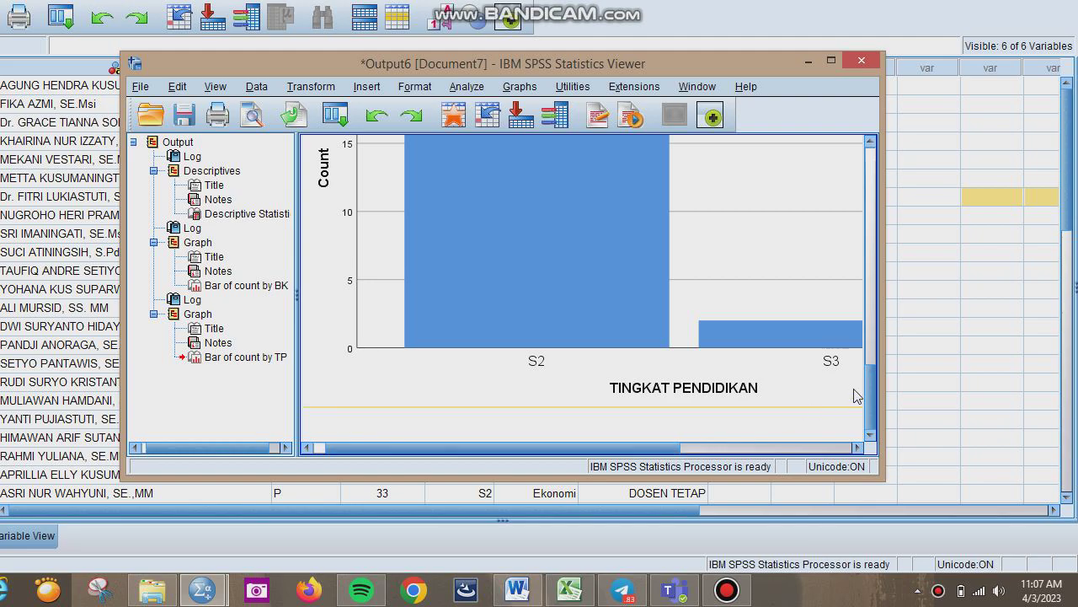
left_click_drag(870, 396, 865, 422)
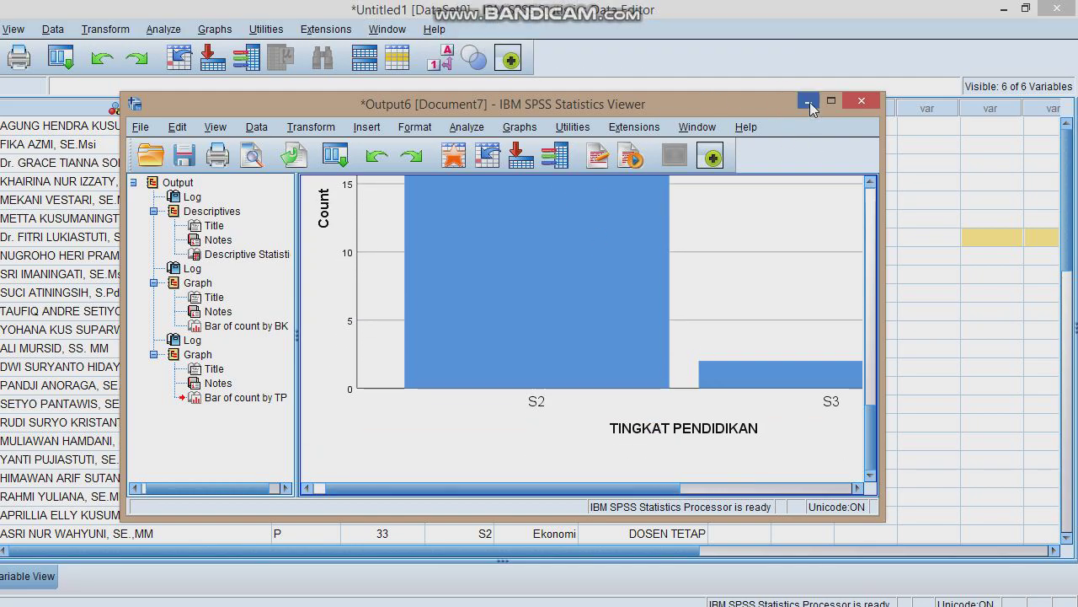
left_click(809, 62)
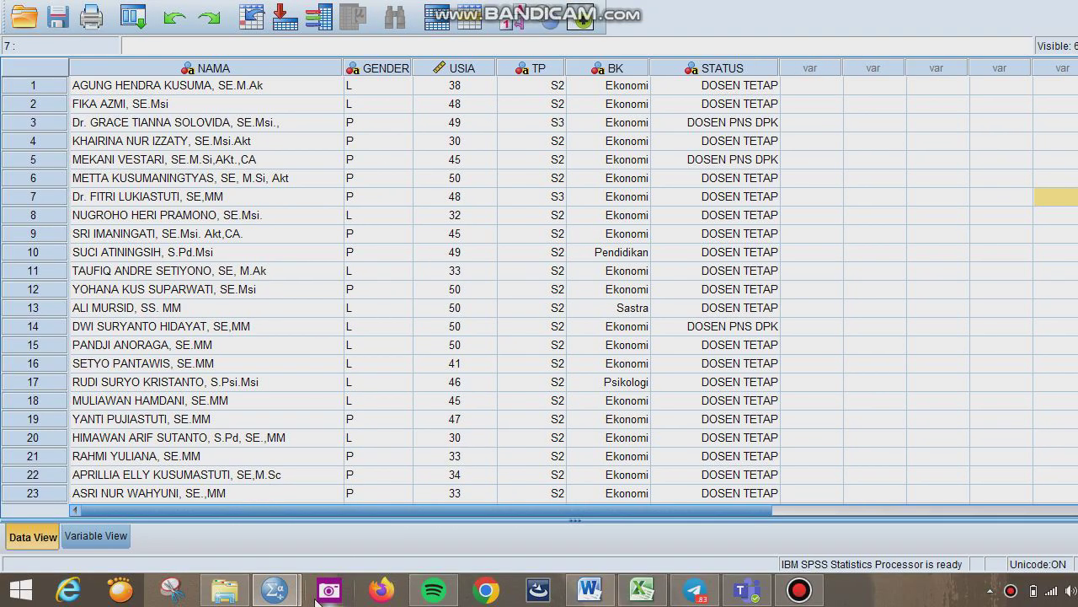
- Read chart tasks d and e in the Word assignment and return to the SPSS data
left_click(575, 600)
left_click(573, 597)
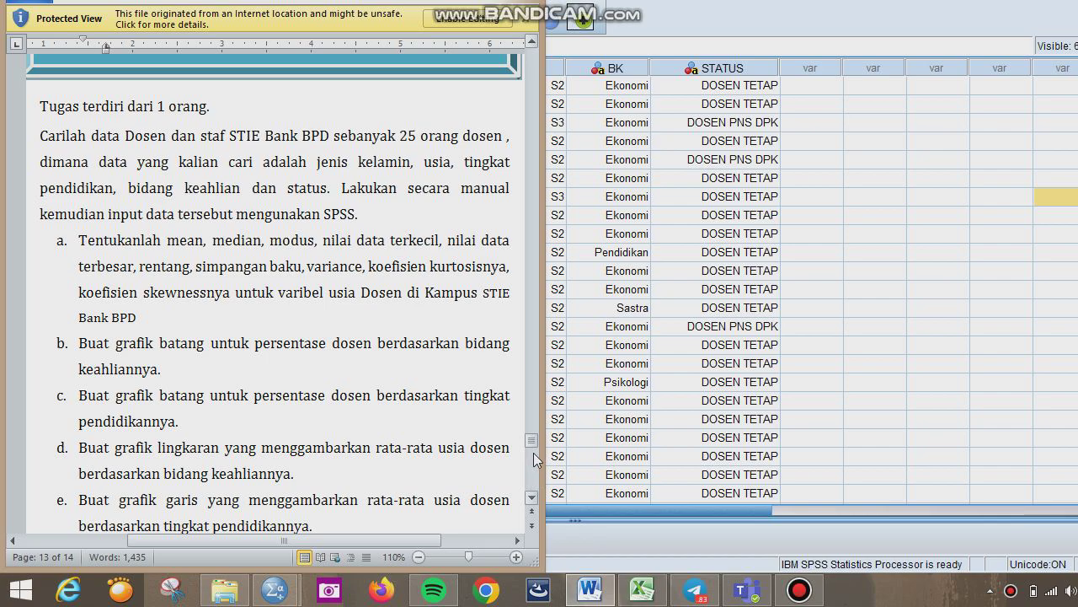
left_click_drag(533, 450, 532, 451)
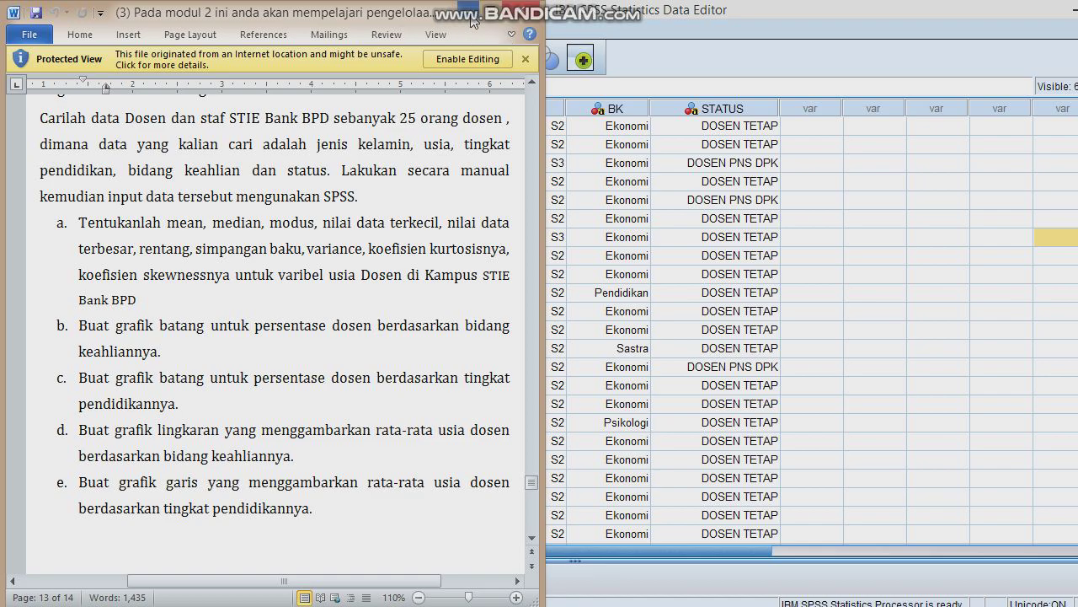
left_click(472, 19)
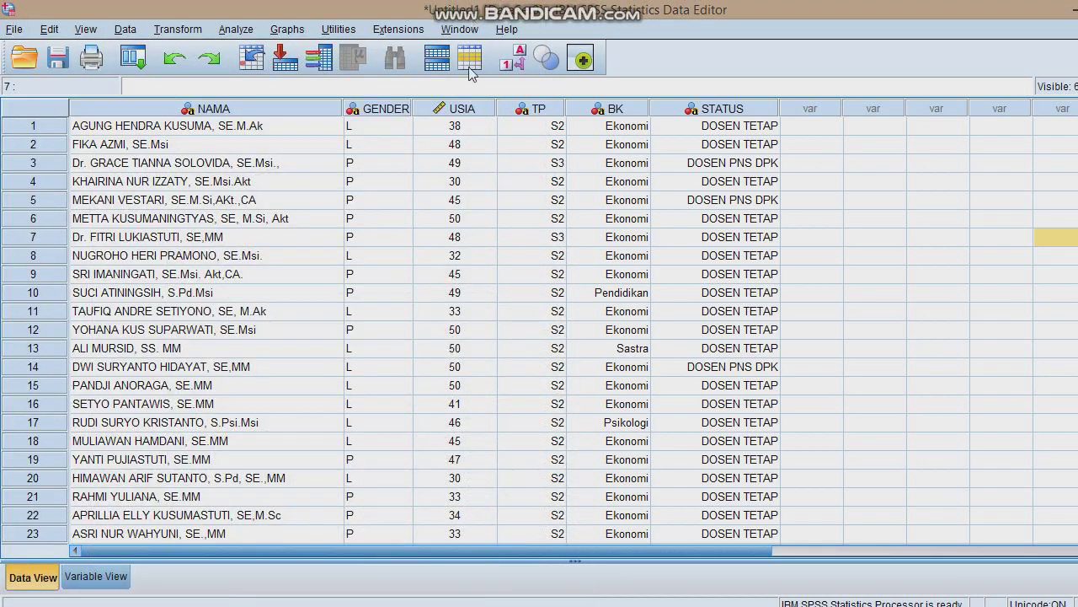
- Try a pie chart with summaries for groups of cases, showing N of cases with slices defined by TAHUN [USIA]
left_click(287, 29)
mouse_move(321, 137)
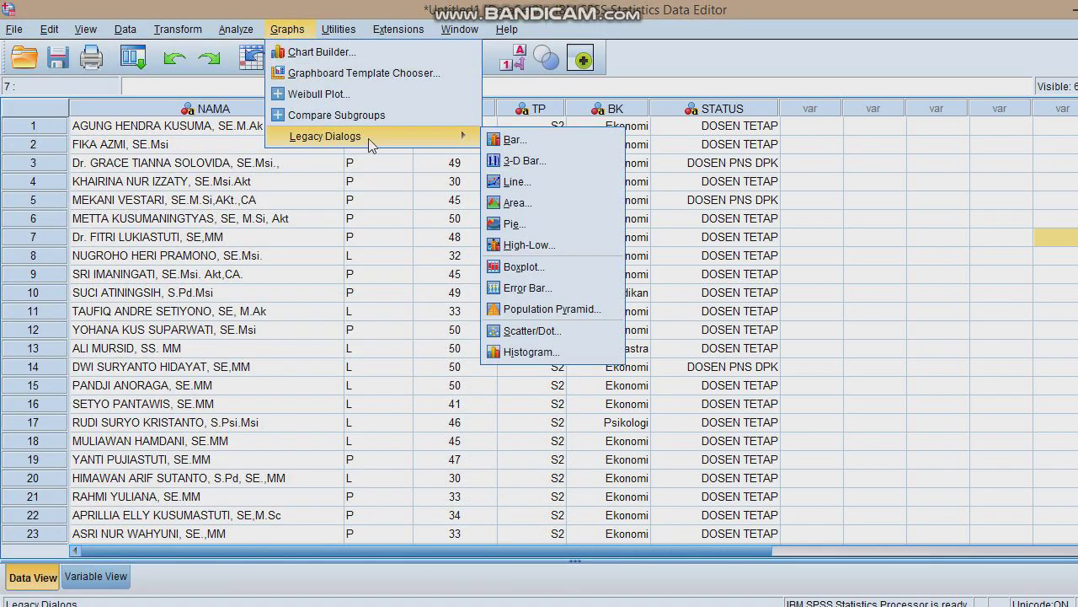
left_click(511, 223)
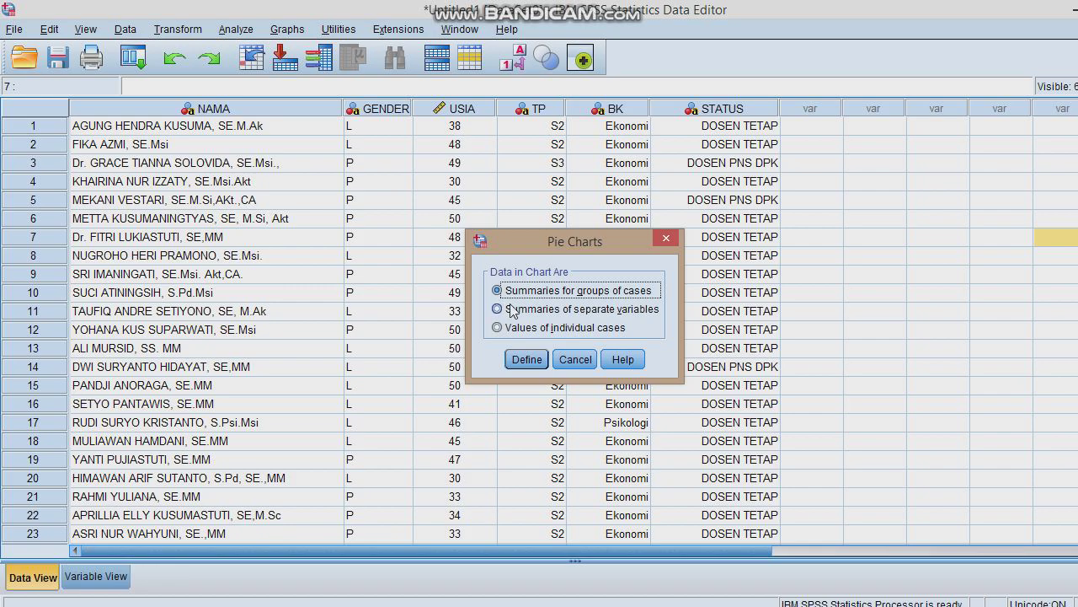
left_click(527, 360)
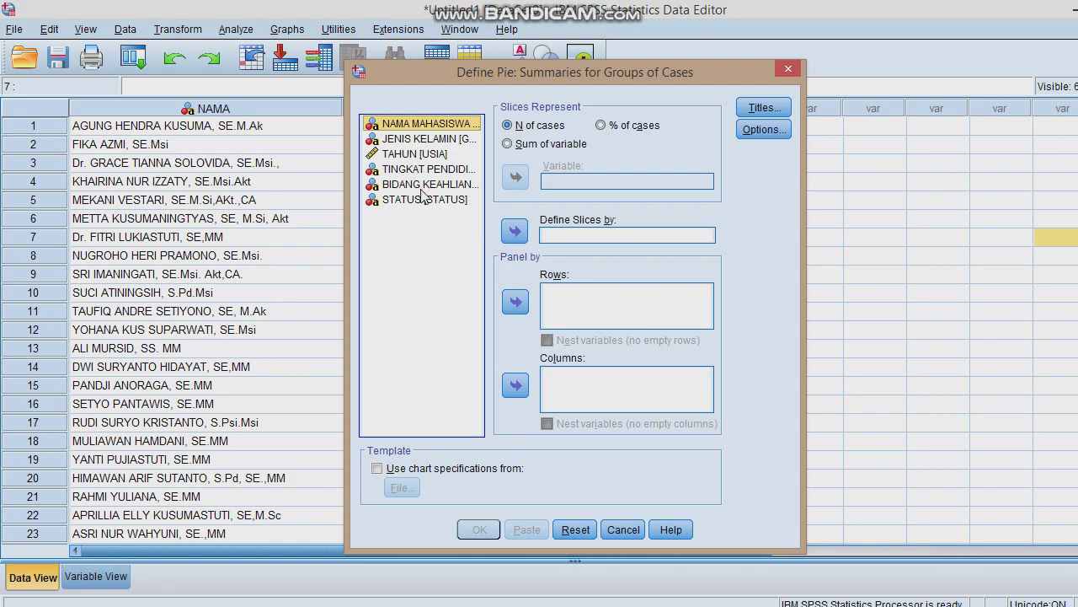
left_click(427, 155)
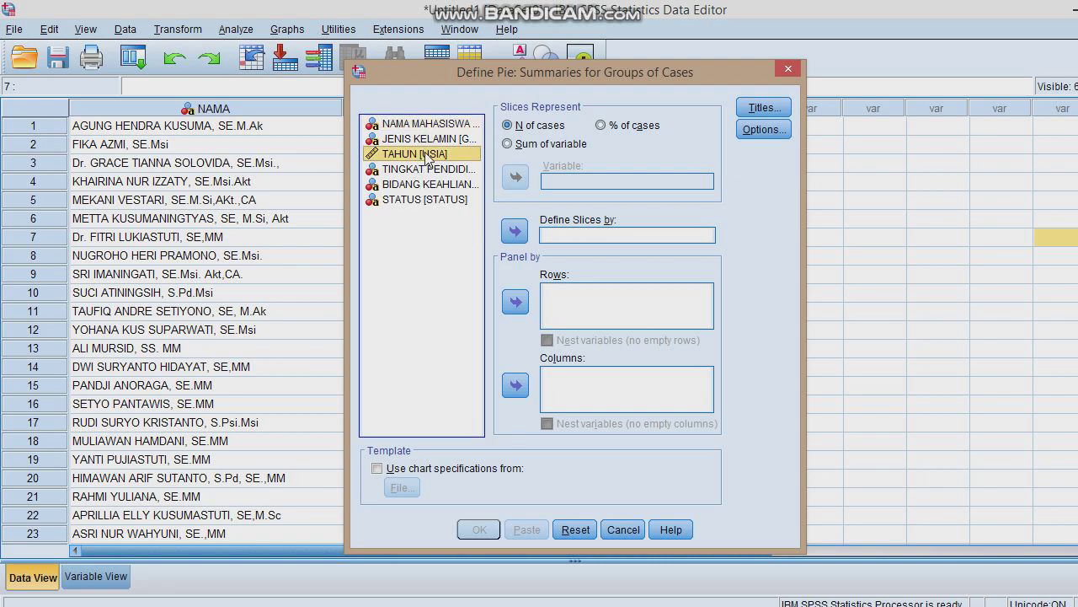
left_click(516, 233)
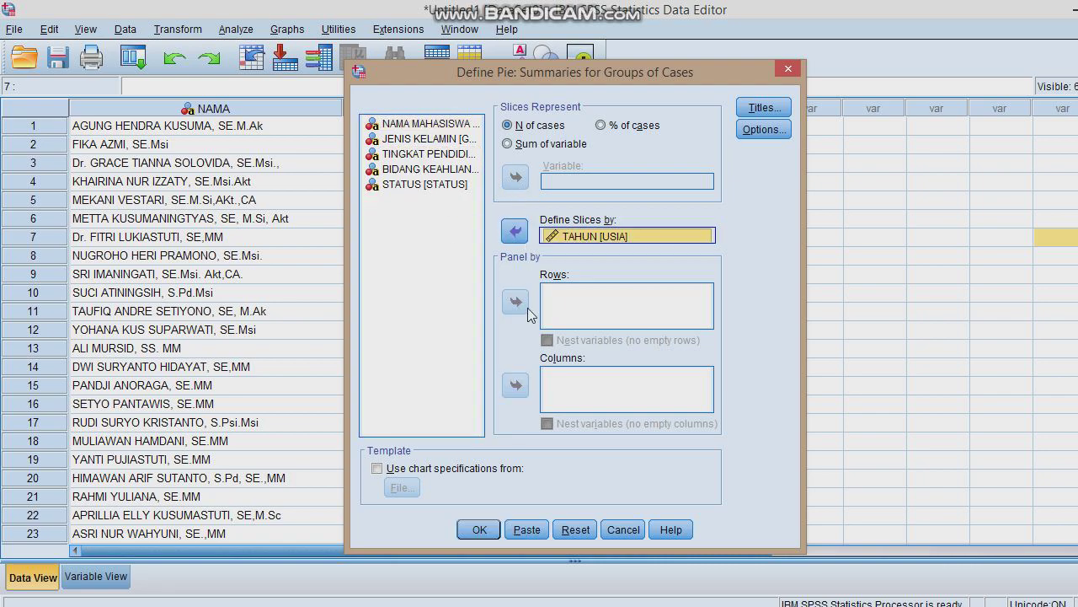
left_click(474, 491)
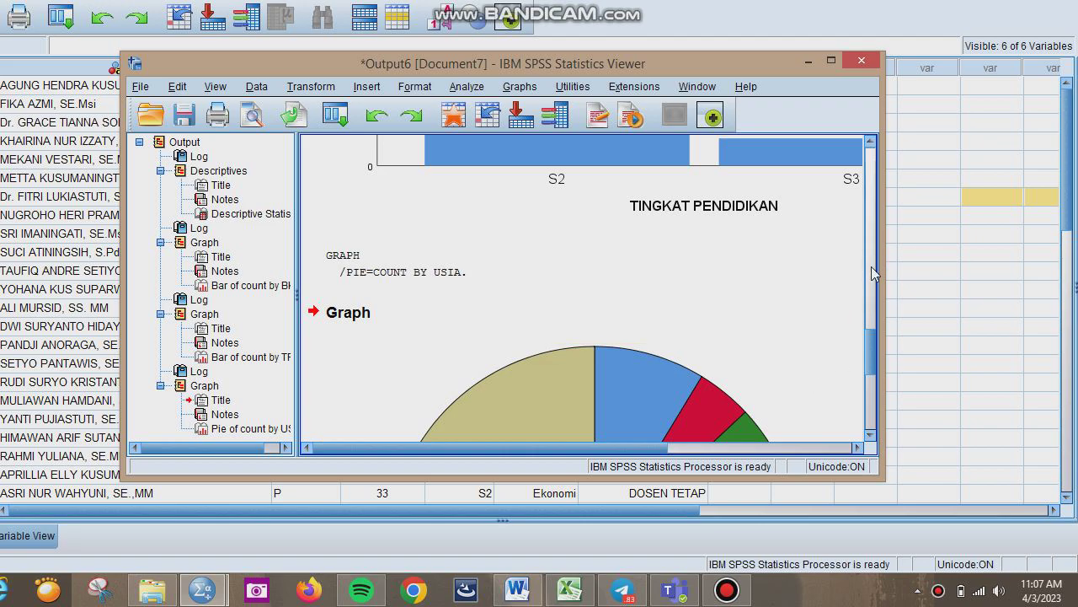
- Examine the pie chart of counts by USIA and compare it with task d in the Word assignment
left_click_drag(871, 346, 869, 376)
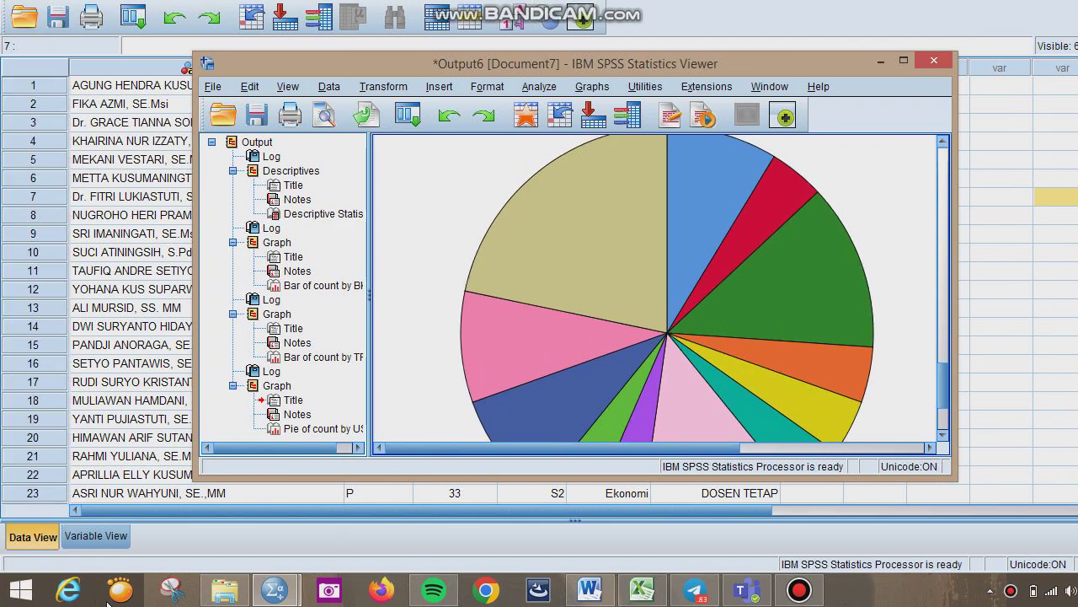
mouse_move(218, 600)
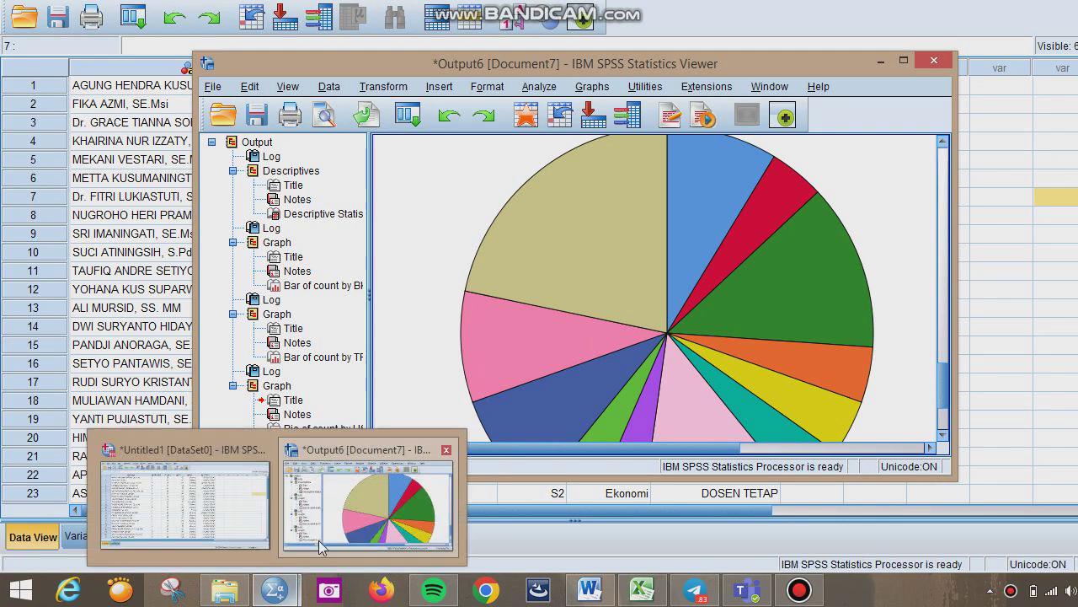
left_click(573, 597)
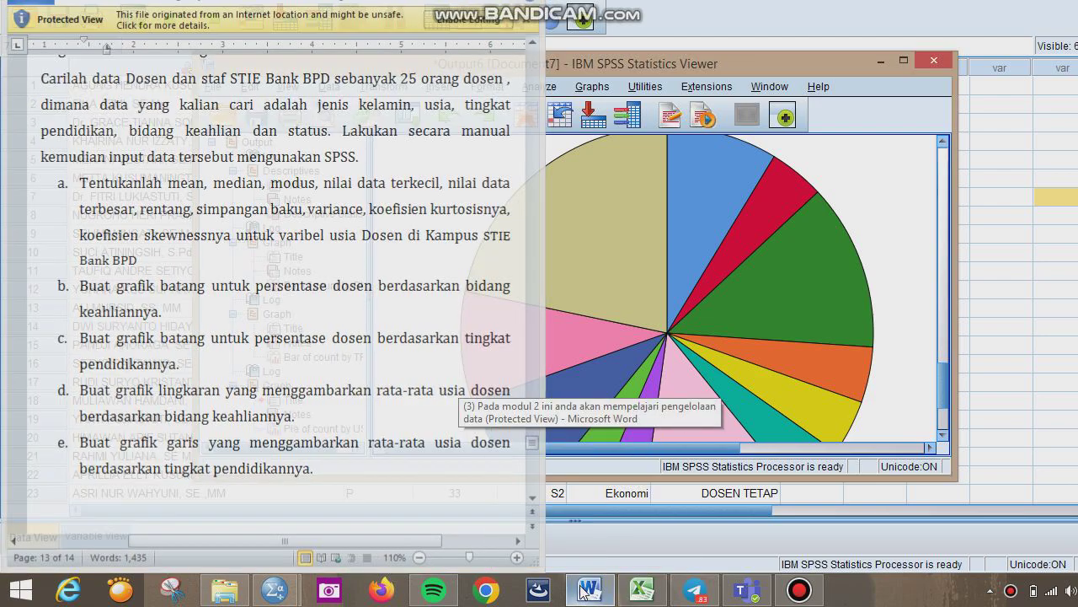
left_click(588, 593)
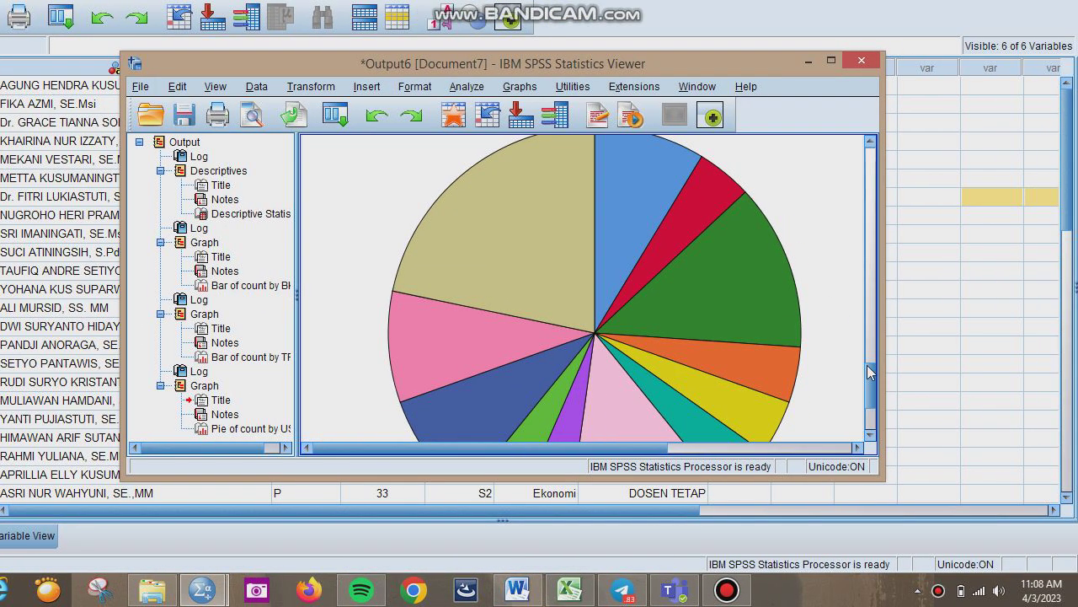
left_click_drag(944, 373, 942, 353)
left_click_drag(871, 352, 851, 384)
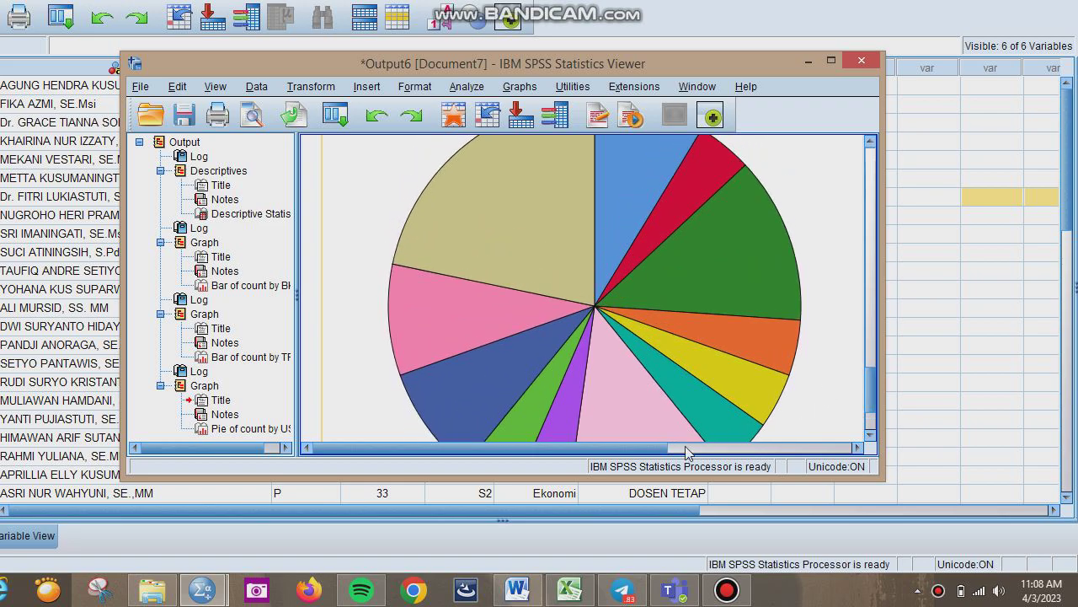
left_click(517, 591)
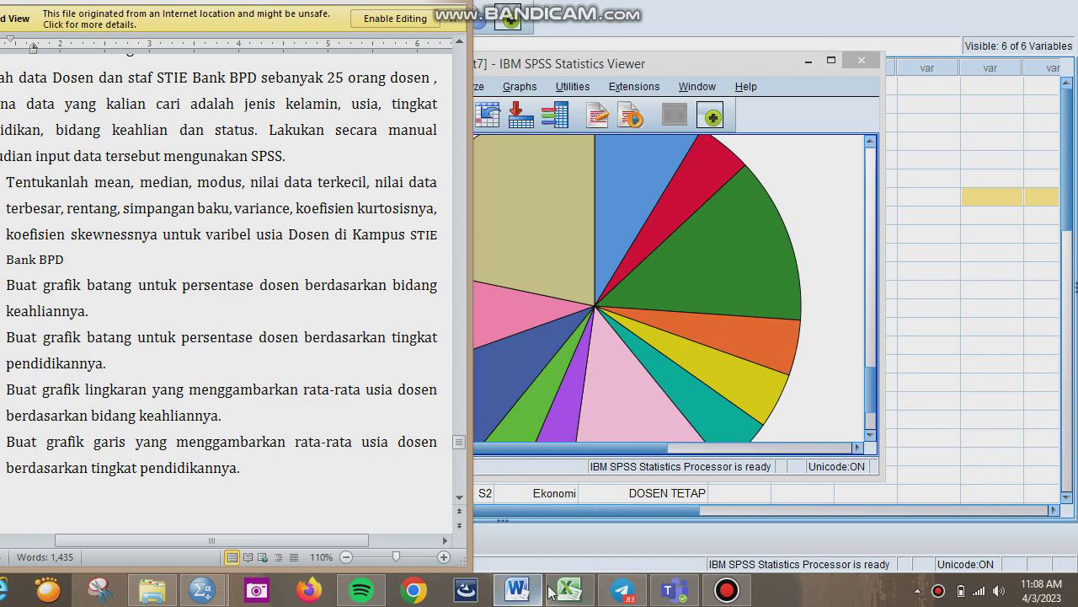
left_click(717, 594)
left_click(345, 52)
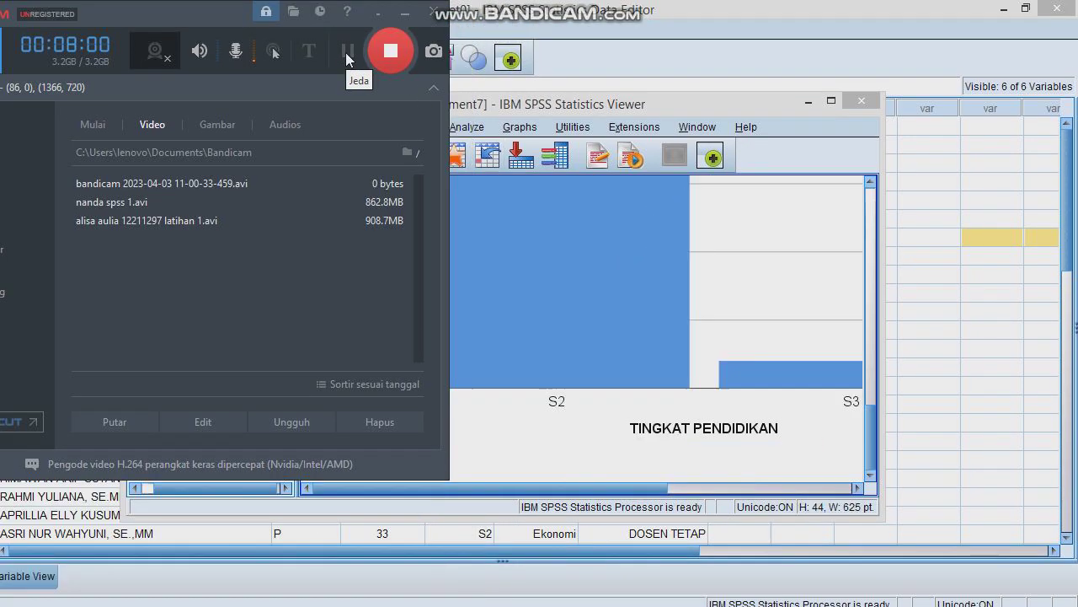
left_click(406, 14)
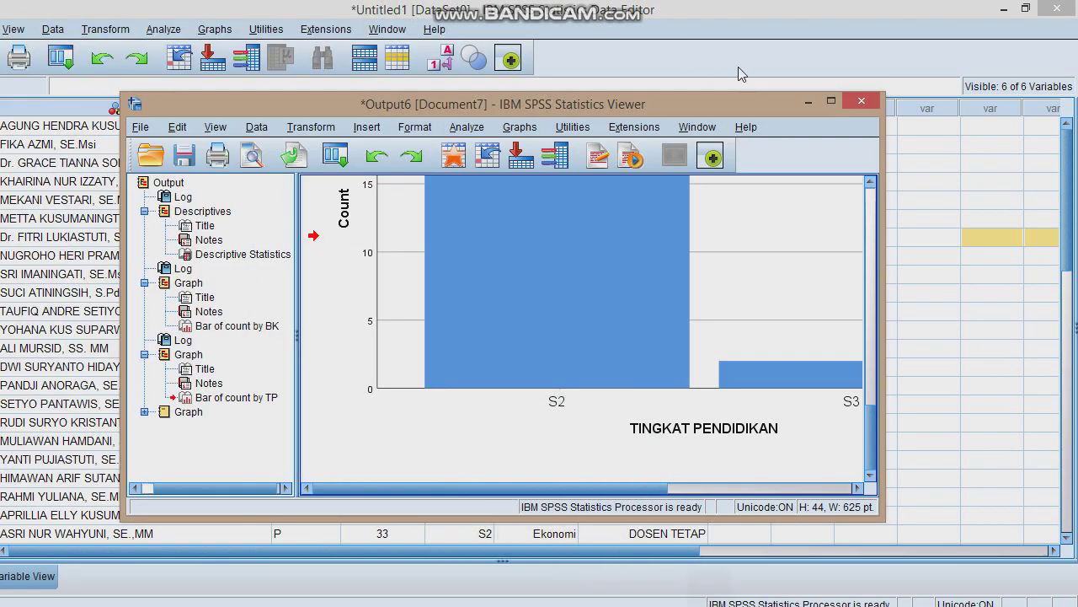
- Minimize the SPSS output, reread task d in the Word assignment and return to the data
left_click(807, 101)
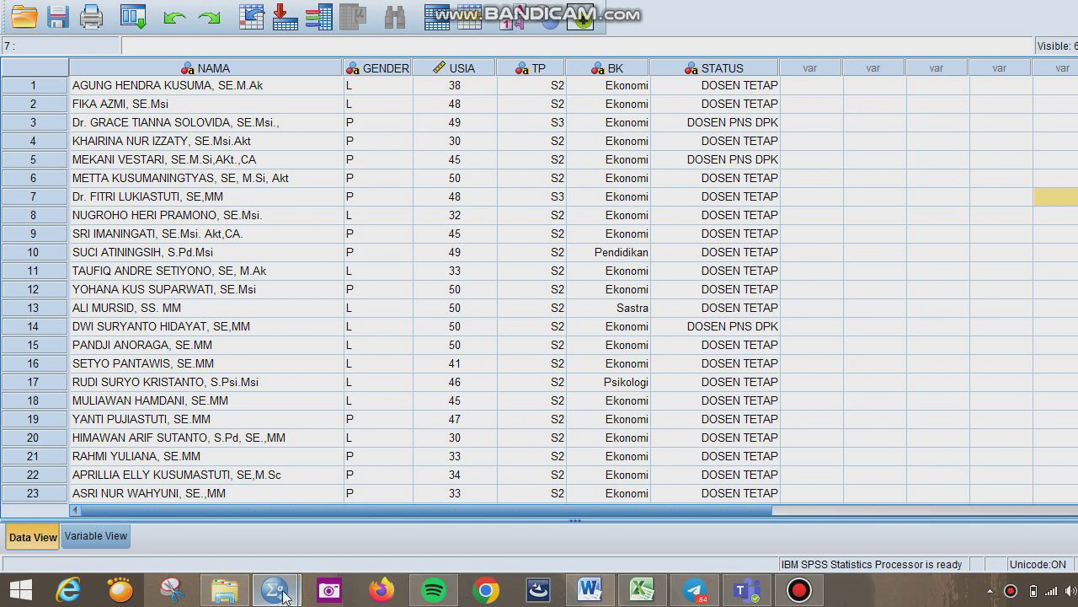
mouse_move(274, 592)
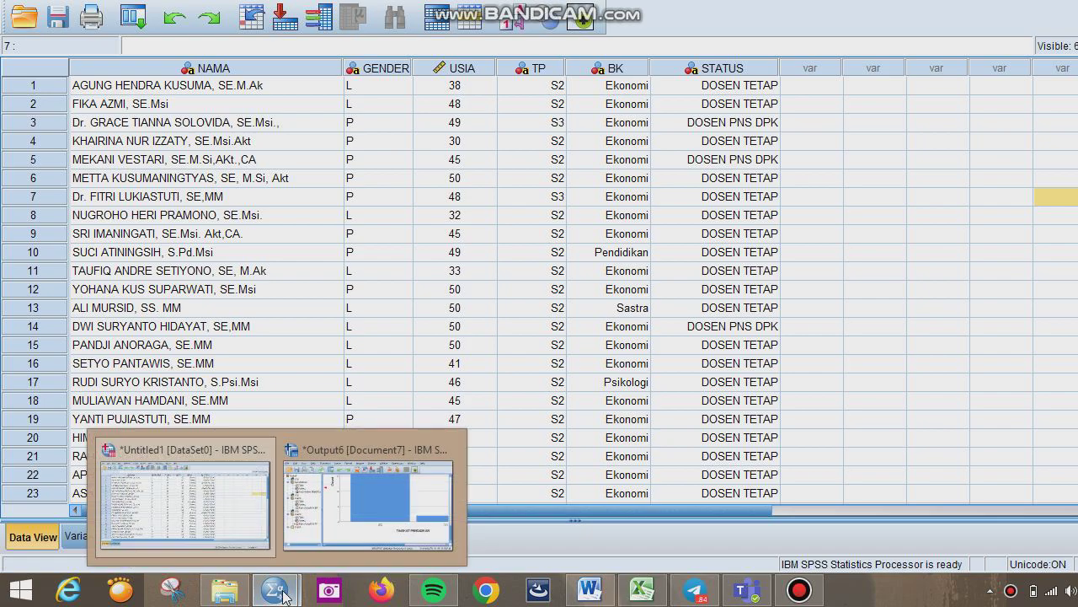
left_click(576, 598)
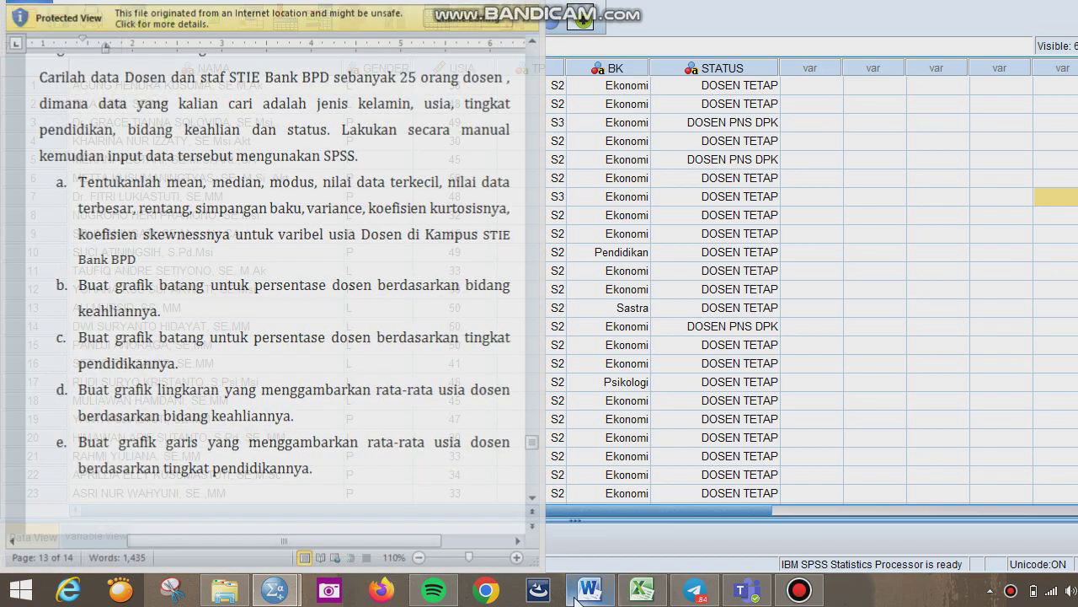
left_click(575, 599)
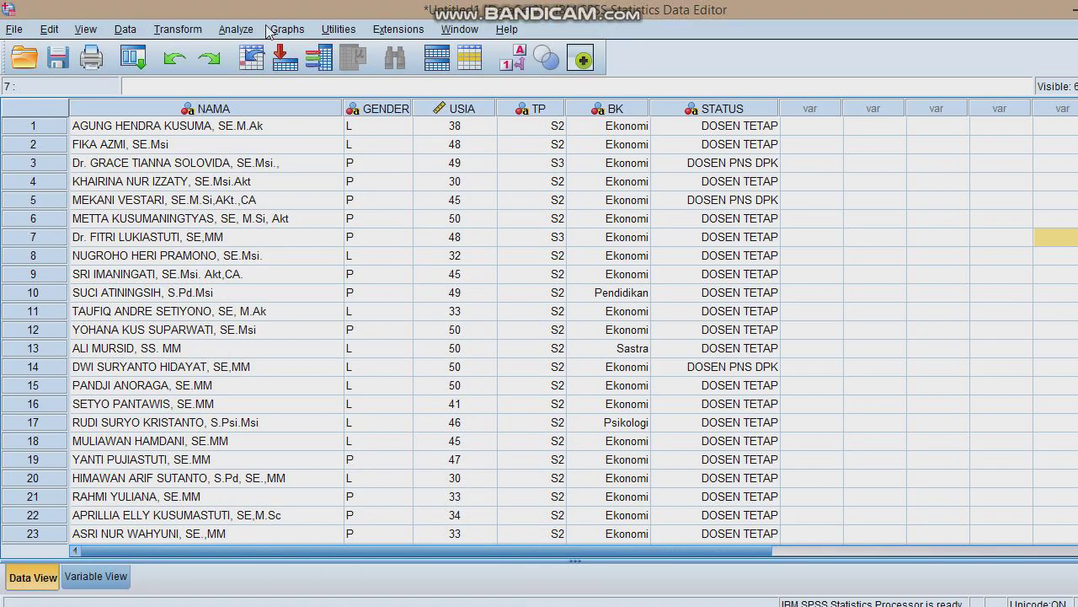
- Start a pie chart with summaries for groups of cases and make the slices represent the sum of a variable
left_click(285, 29)
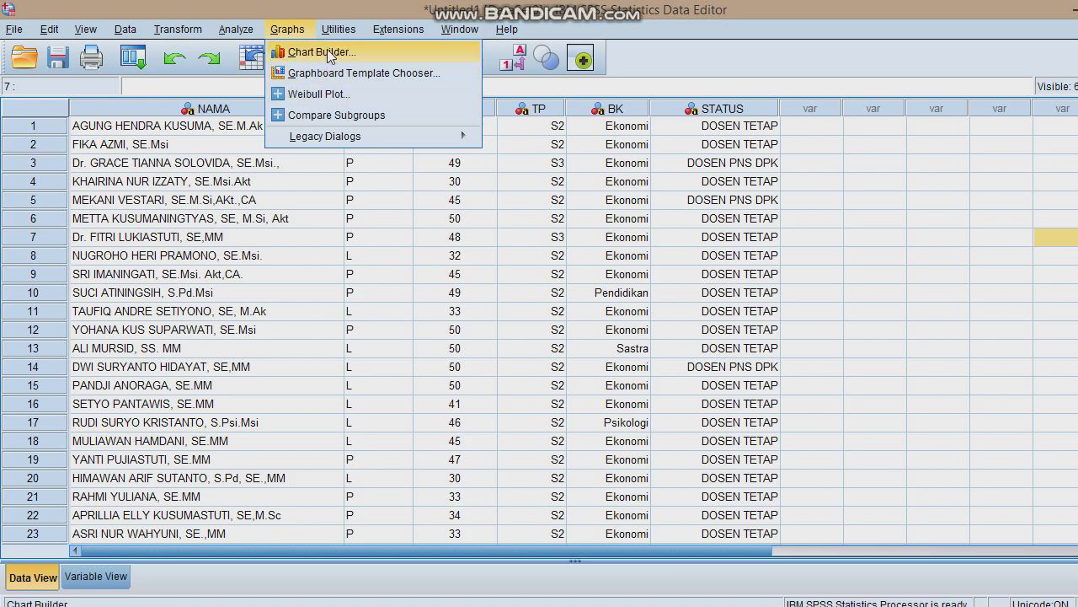
mouse_move(354, 140)
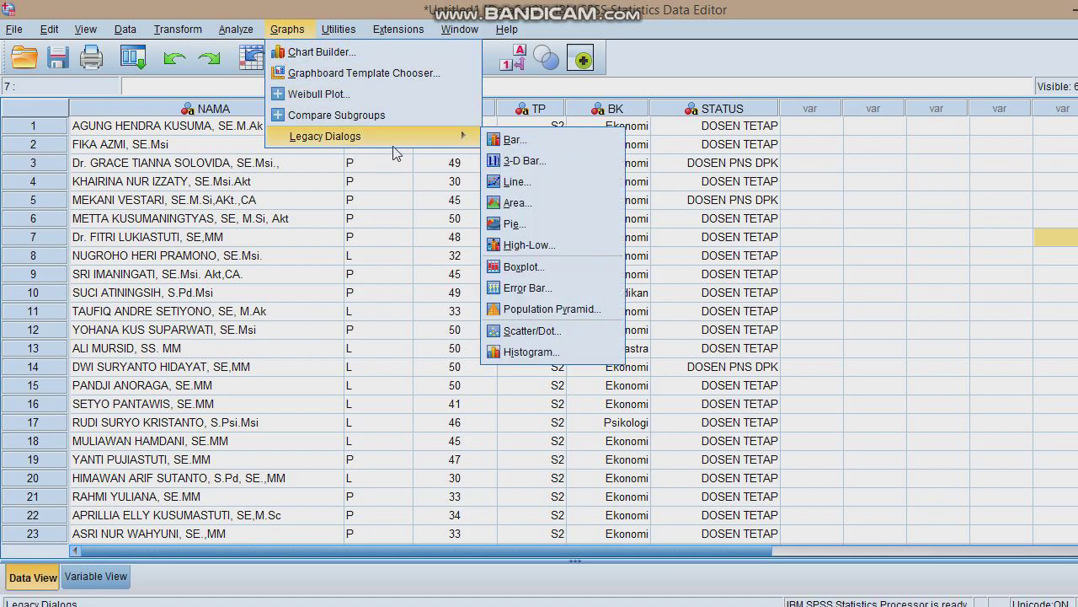
left_click(514, 224)
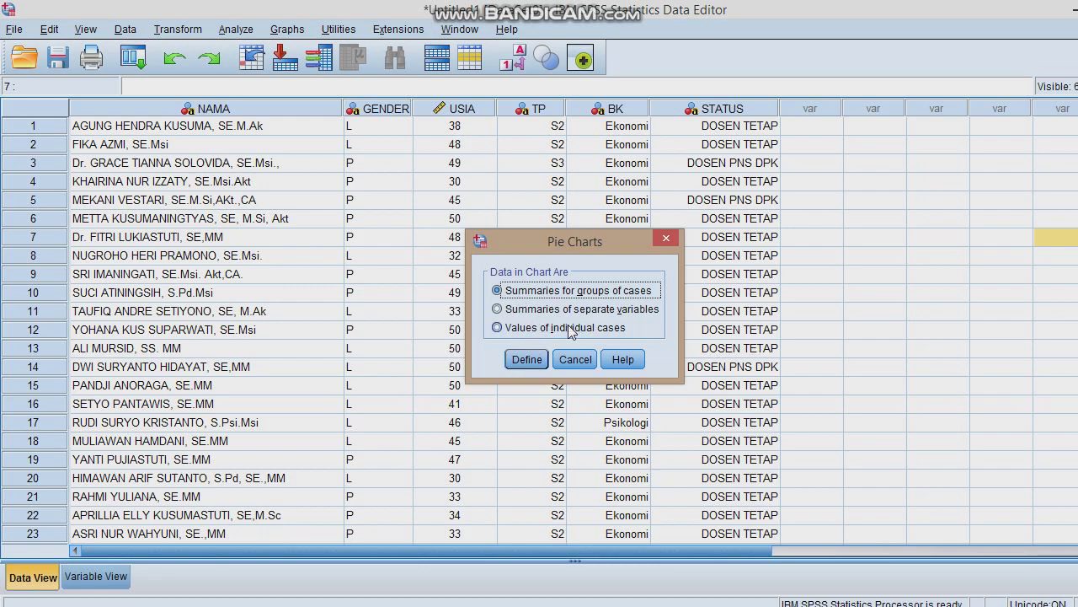
left_click(529, 357)
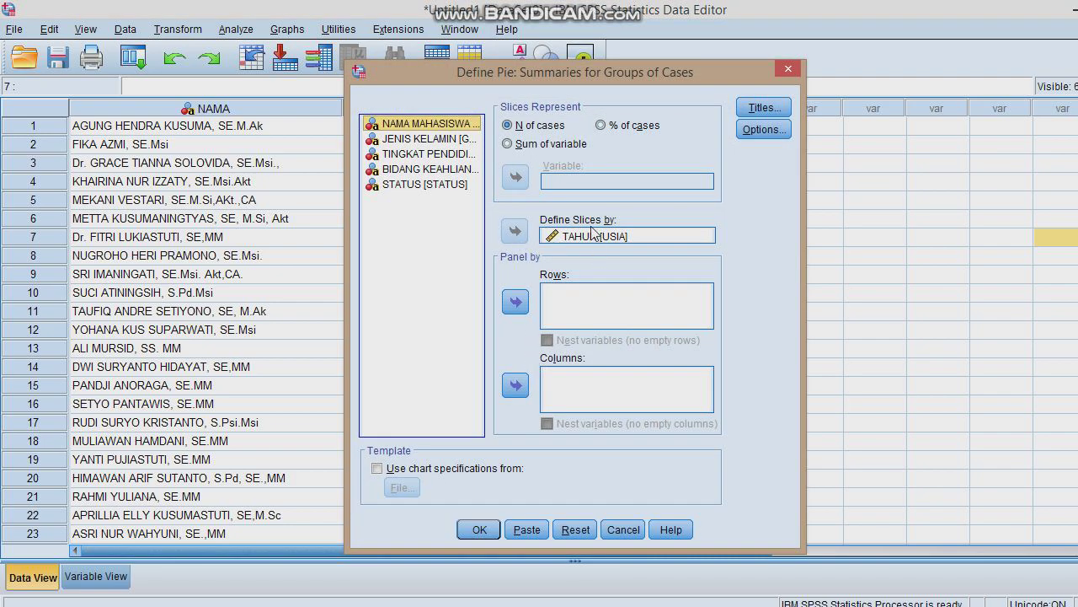
left_click(508, 145)
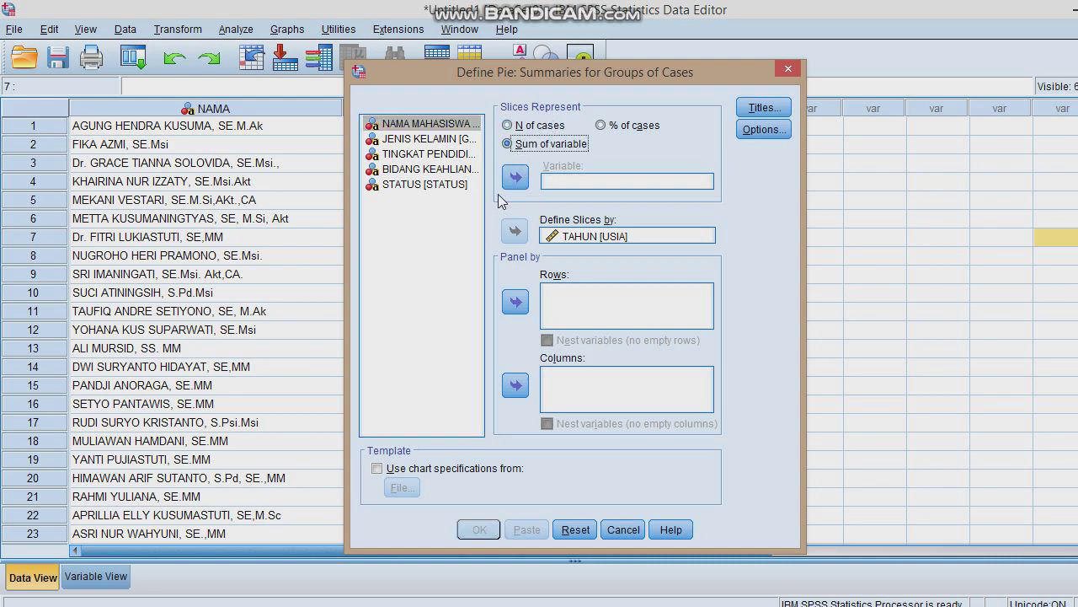
- Remove TAHUN [USIA] from the slice definition and use it as the summed variable instead
left_click(607, 241)
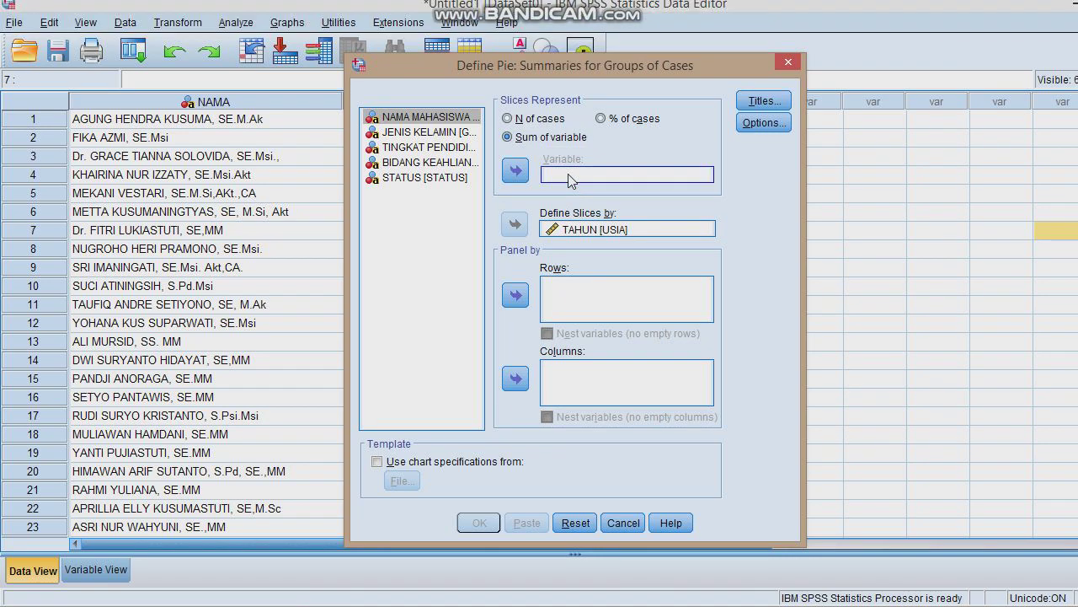
left_click(573, 231)
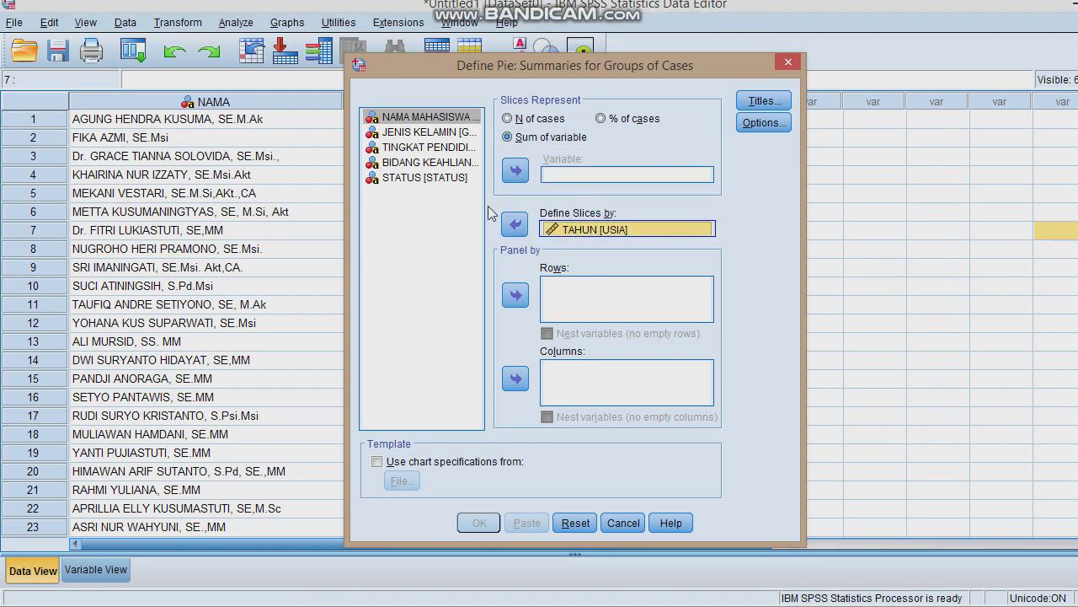
left_click(514, 224)
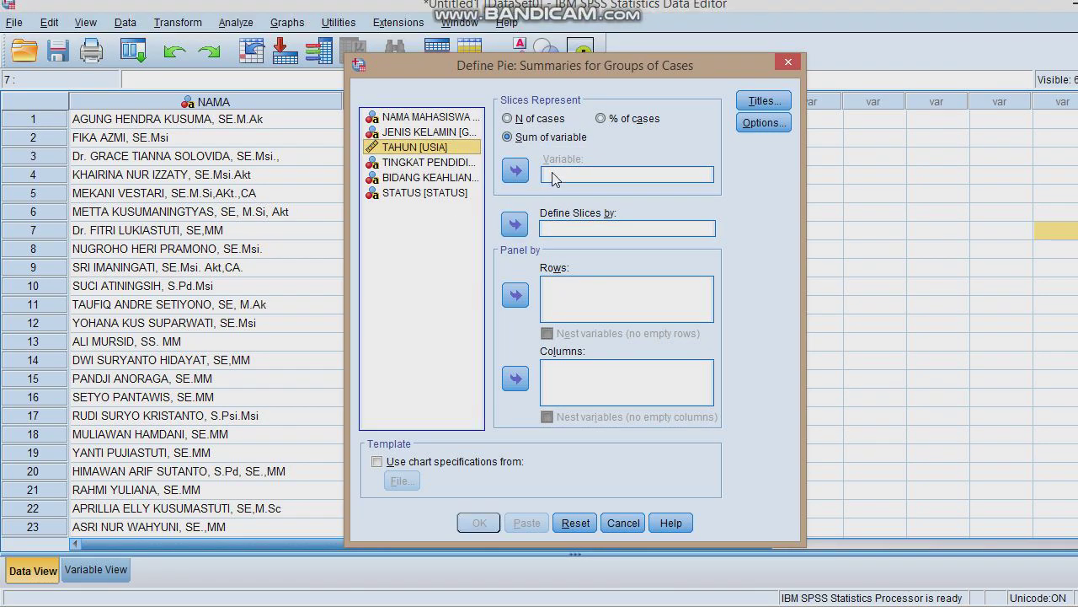
left_click(421, 154)
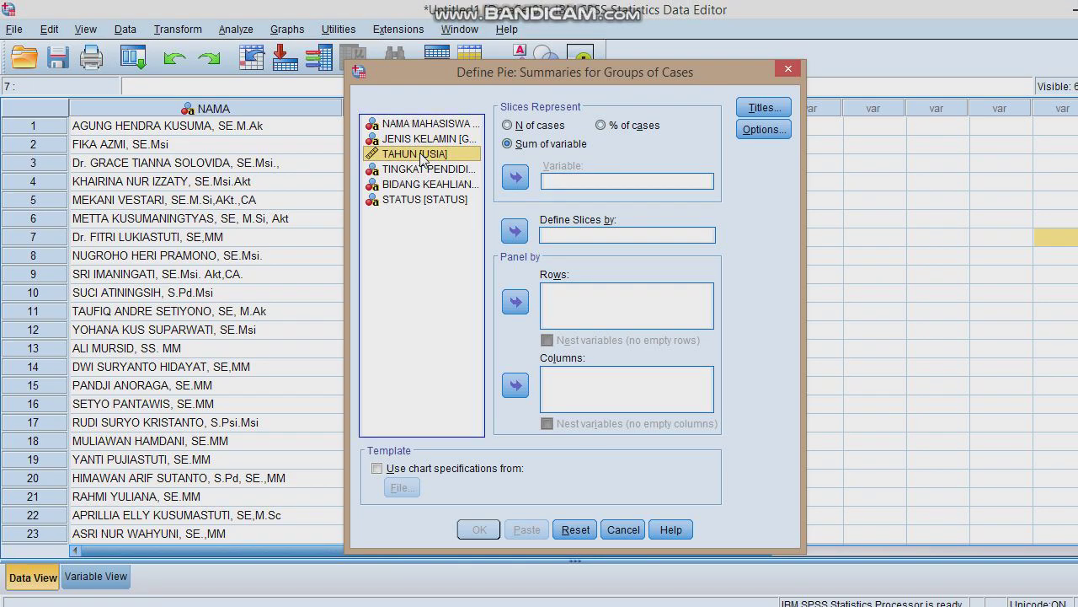
left_click(513, 179)
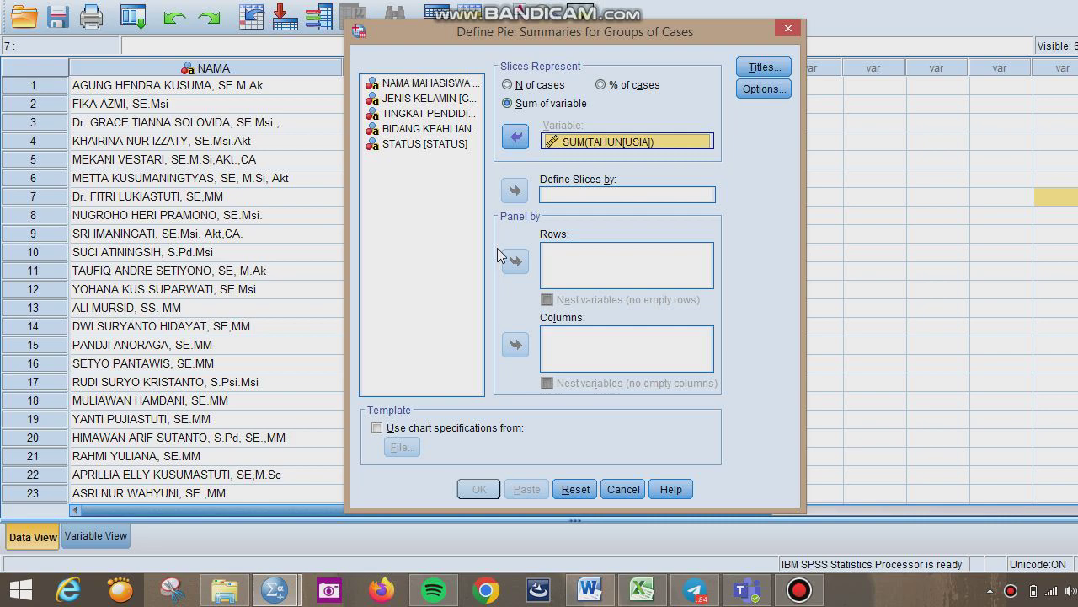
- Define the pie slices by BIDANG KEAHLIAN [BK] and generate the chart
left_click(572, 196)
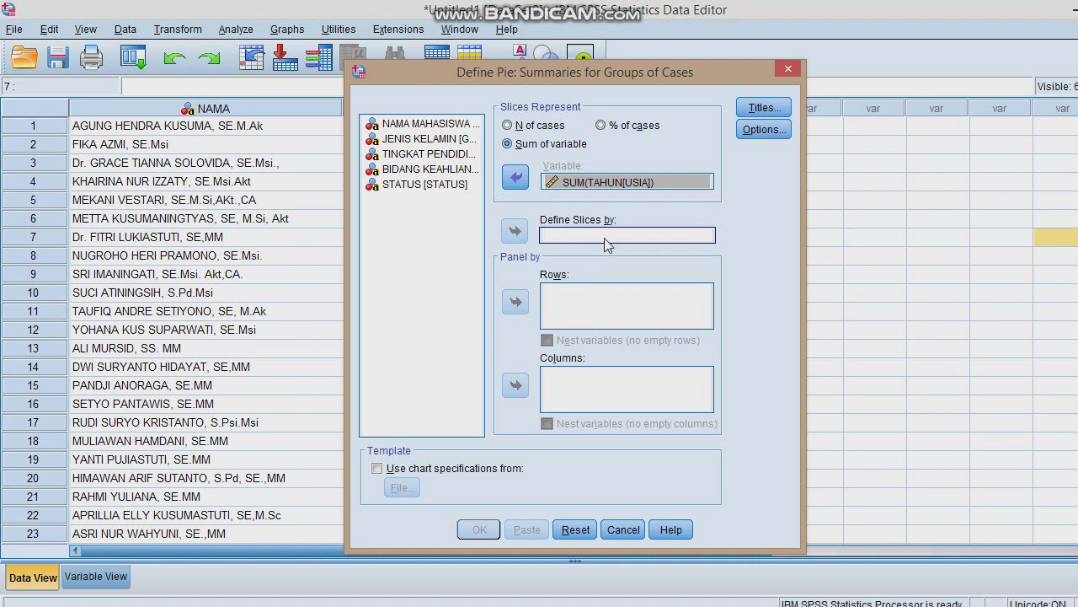
left_click(453, 172)
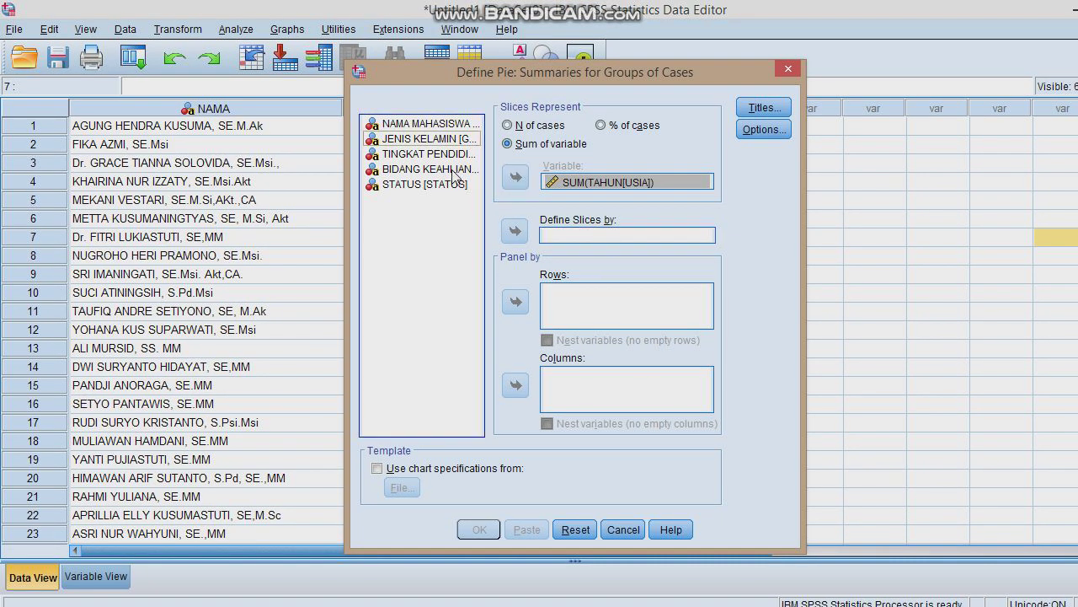
left_click(454, 170)
left_click(516, 231)
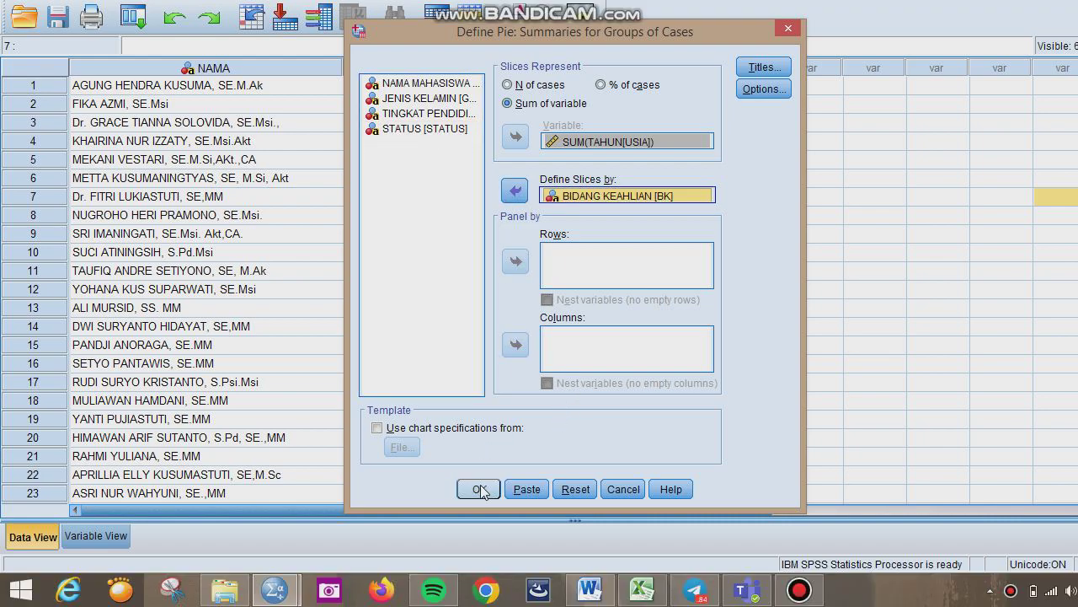
left_click(479, 529)
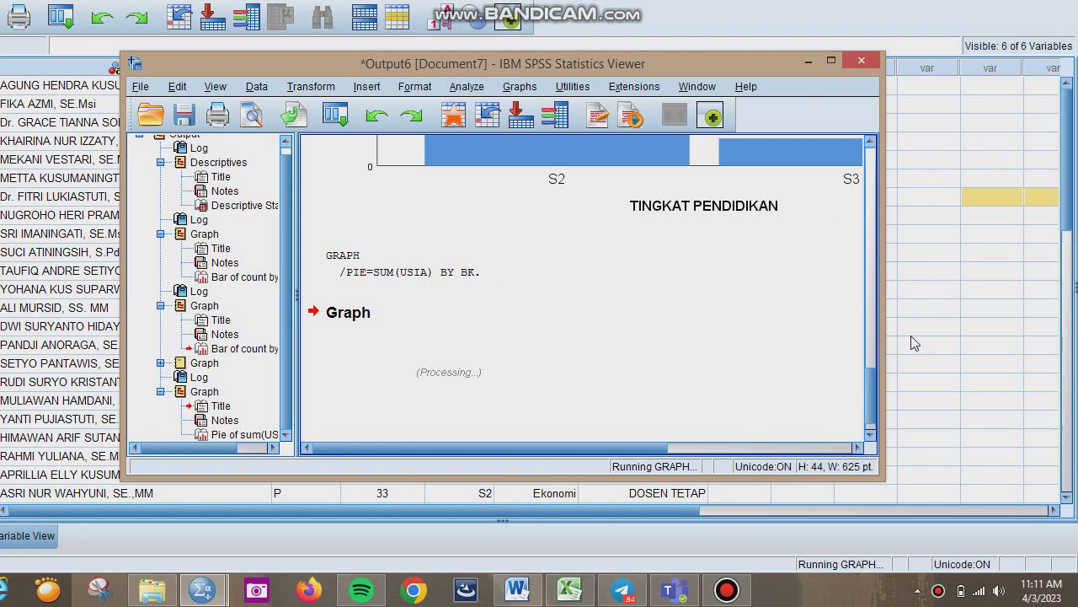
- Examine the pie chart of summed age by BK and read tasks d and e in the Word assignment
left_click_drag(875, 338, 868, 377)
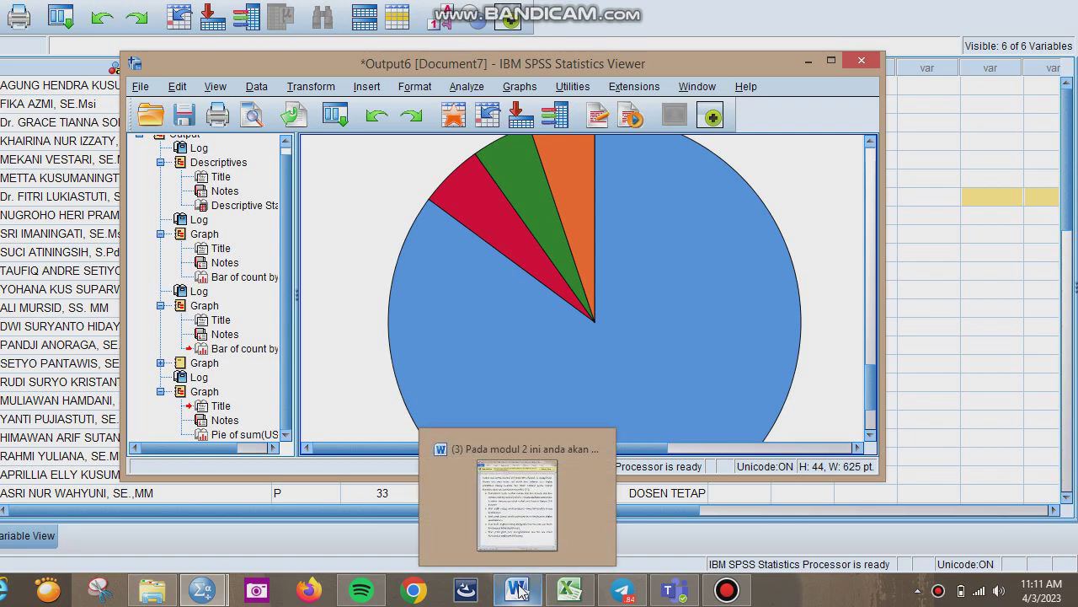
left_click(520, 590)
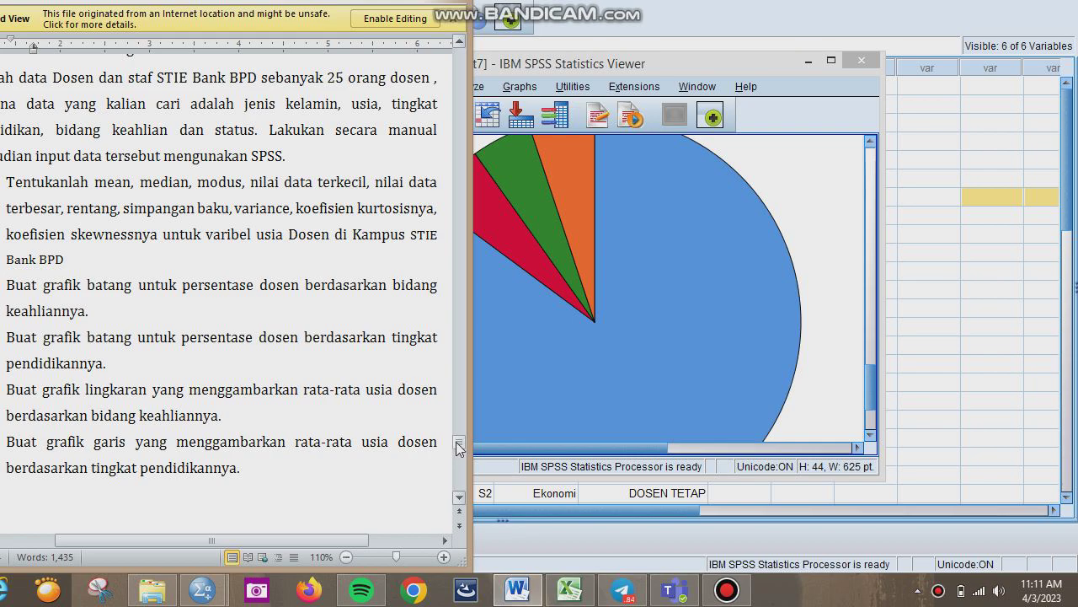
left_click_drag(458, 444, 457, 445)
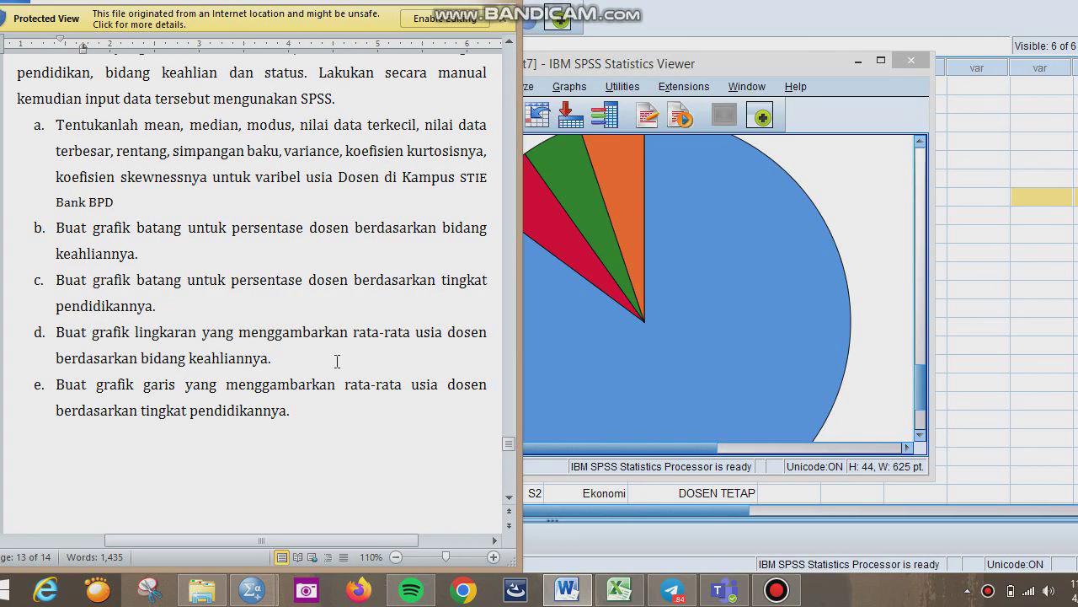